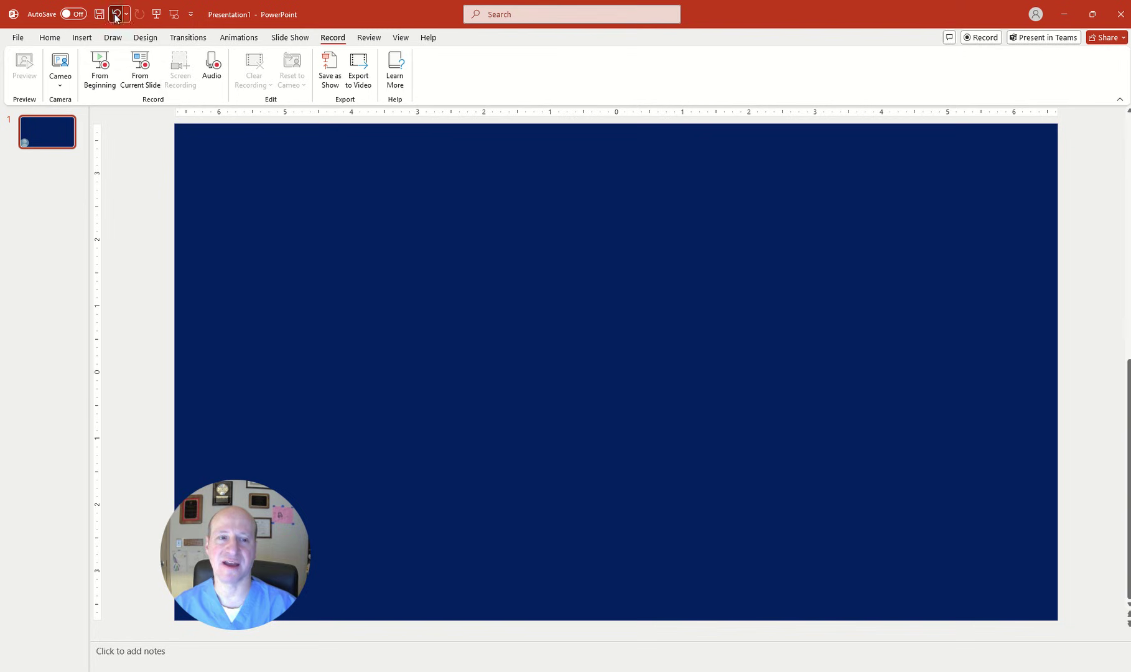
- Undo the clearing so the Bi-V Pacing with Native Fusion (Triple) illustration reappears
left_click(115, 18)
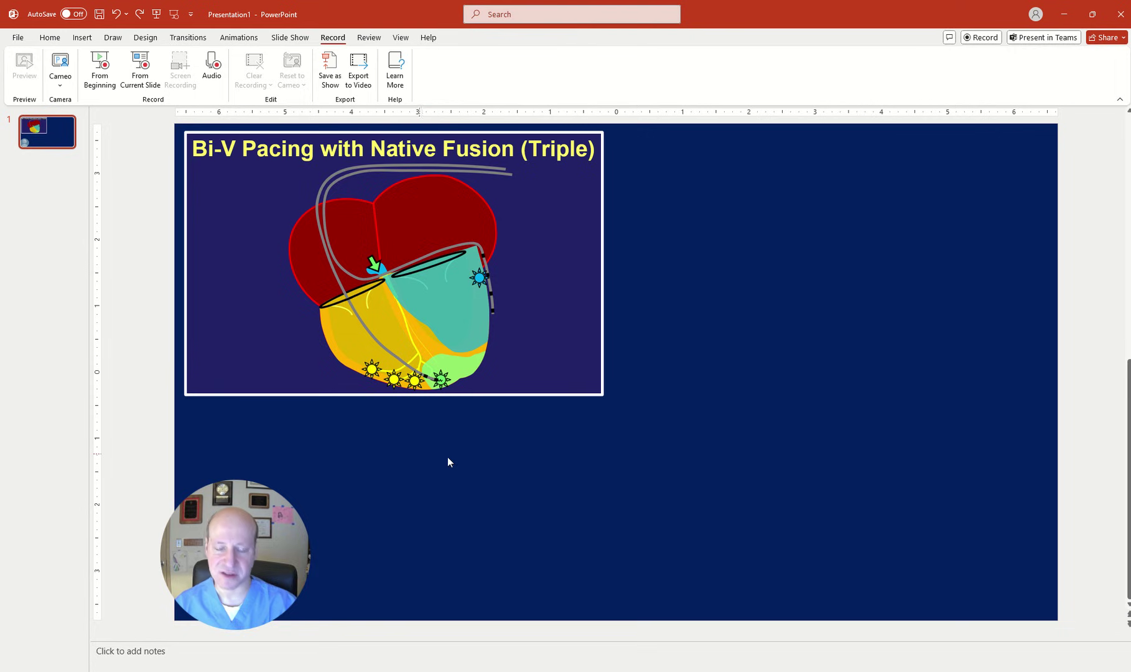
- Paste the large red heart drawing onto the right side of the slide and deselect it
key("ctrl+v")
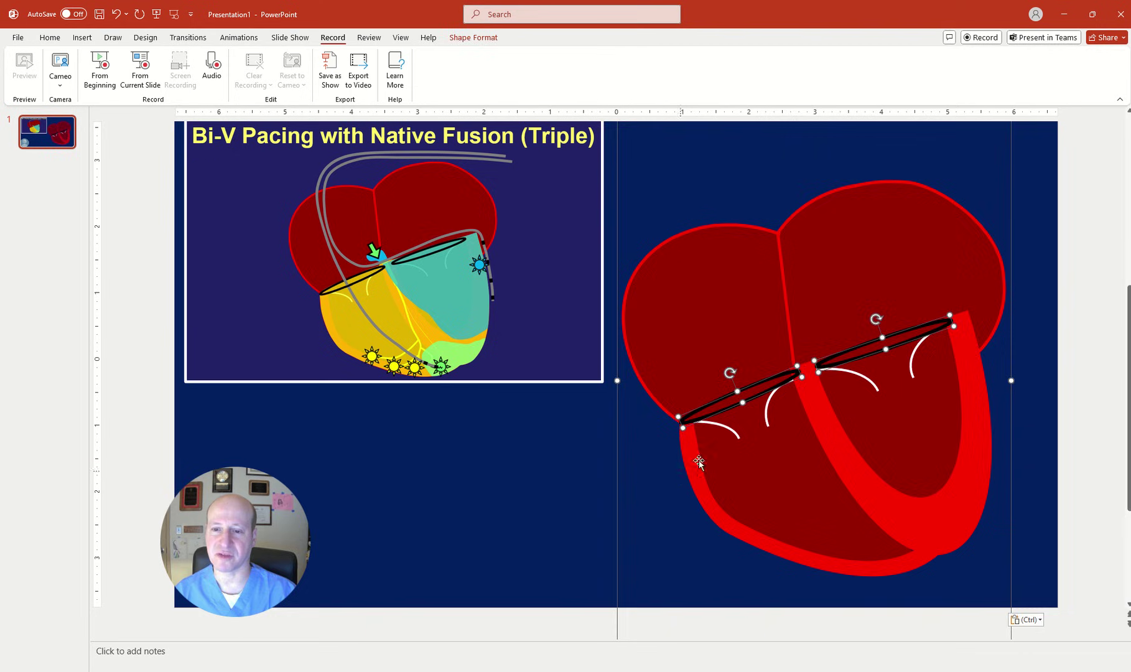
left_click(591, 491)
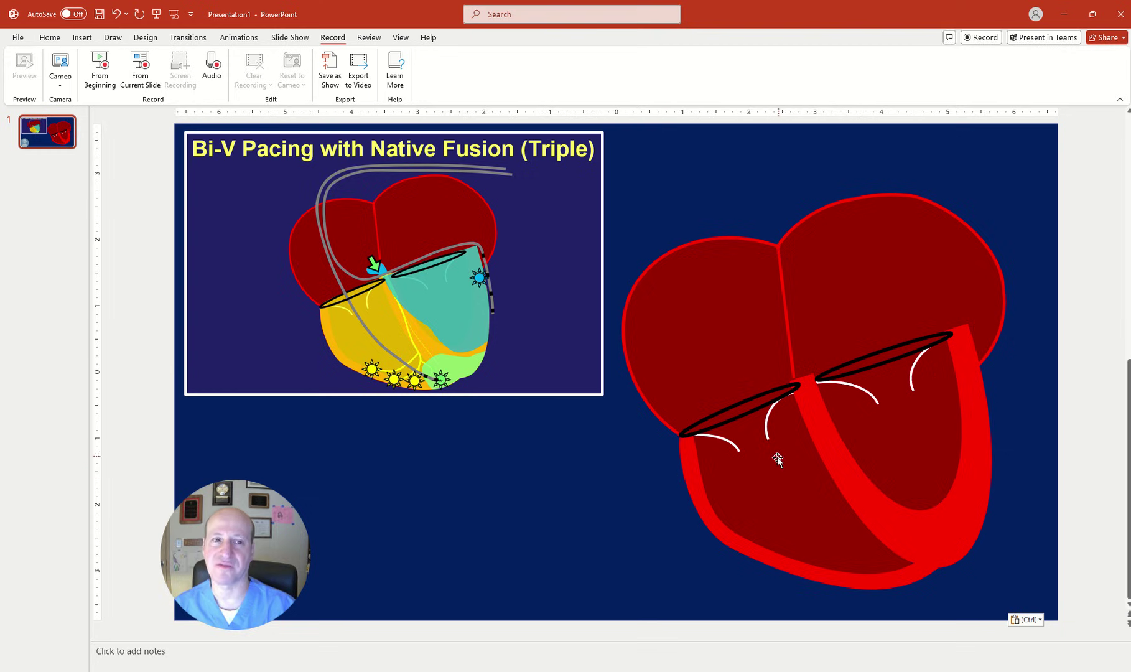
left_click(50, 38)
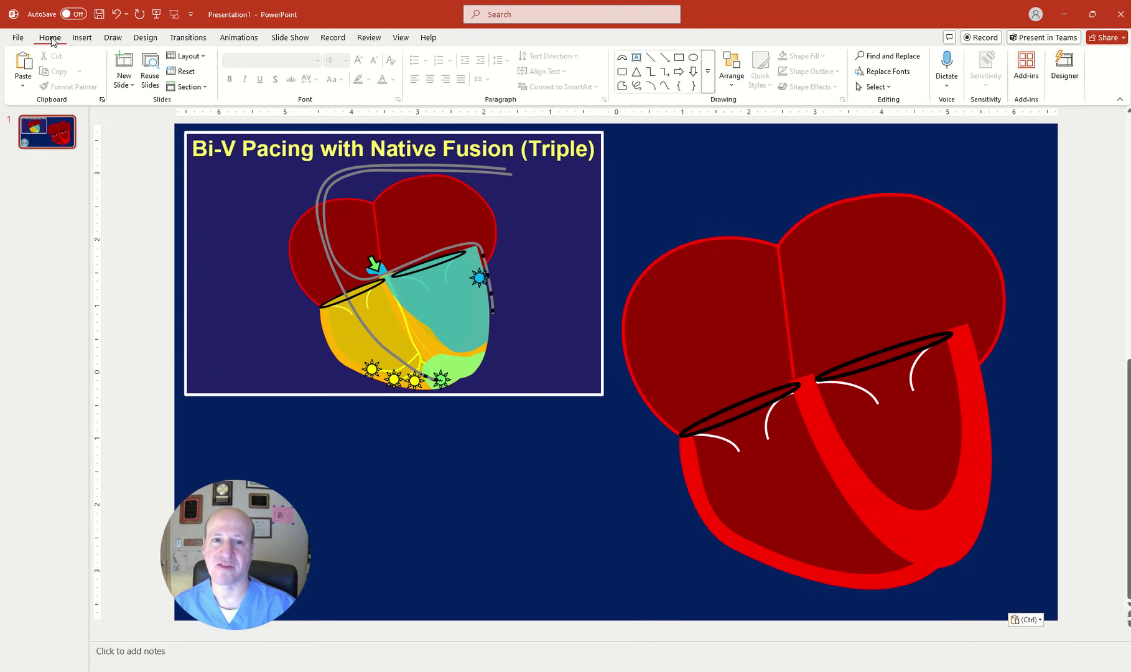
- Trace a closed Curve around the left ventricle: valve ring, outer wall, apex, septum top, back to start
left_click(665, 86)
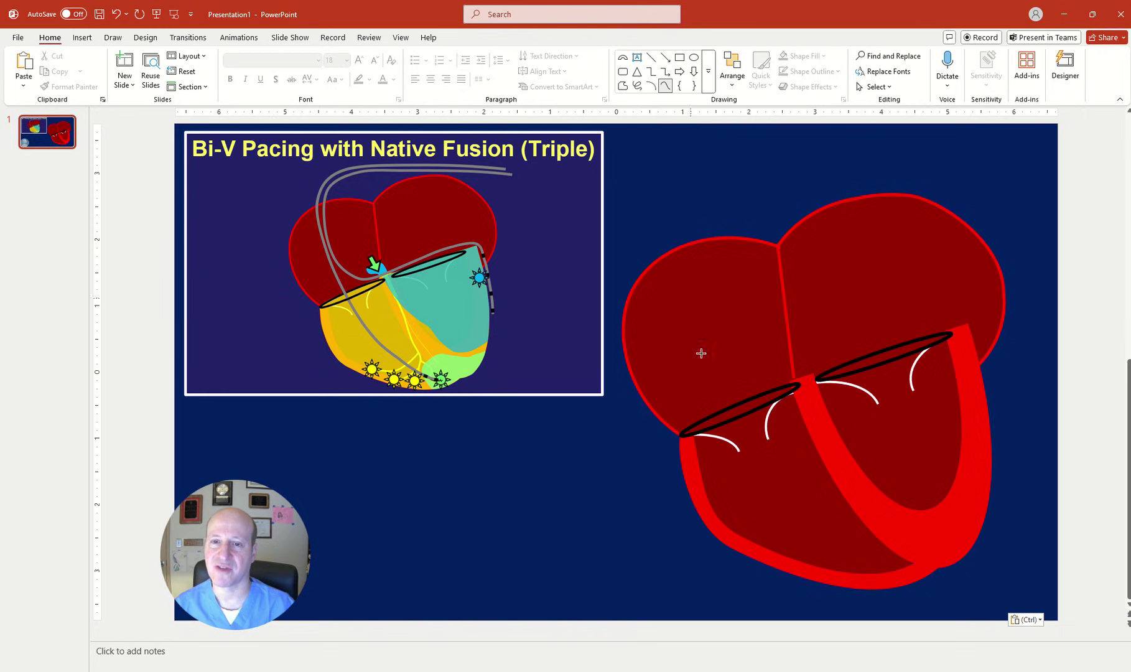
left_click(677, 438)
left_click(685, 493)
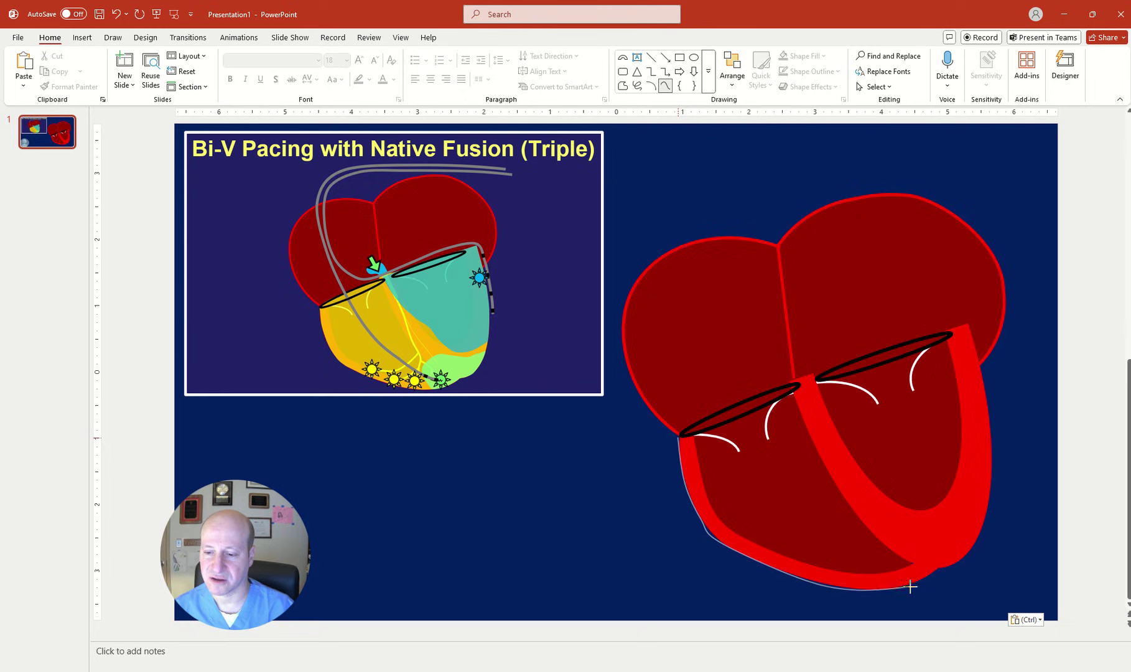
left_click(936, 567)
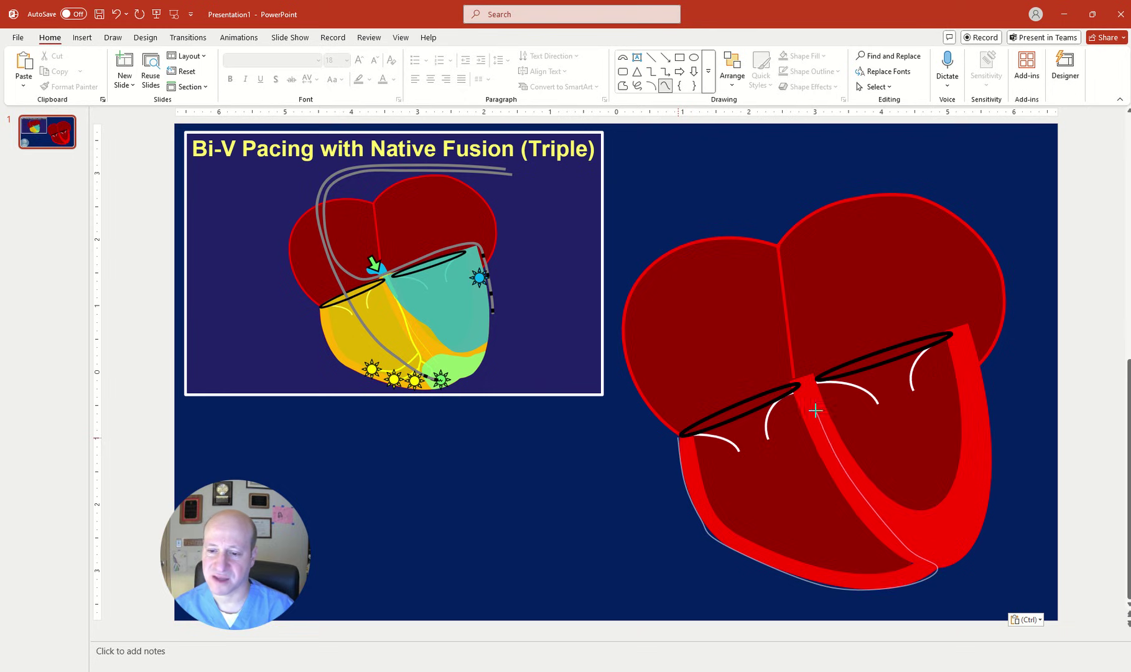
left_click(801, 380)
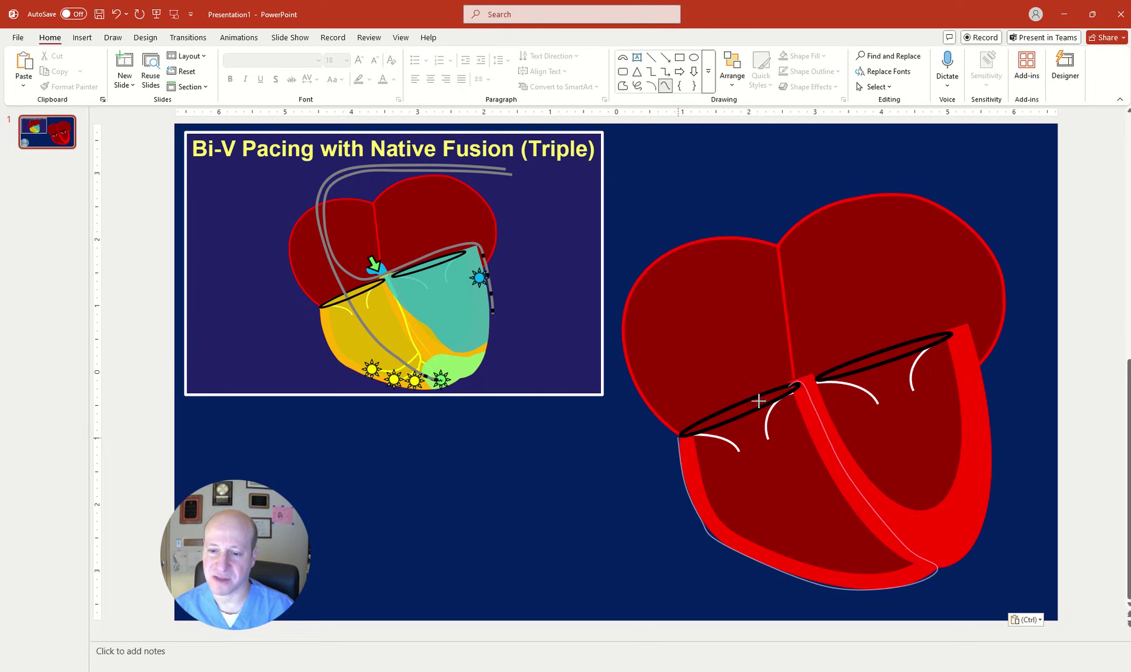
left_click(677, 435)
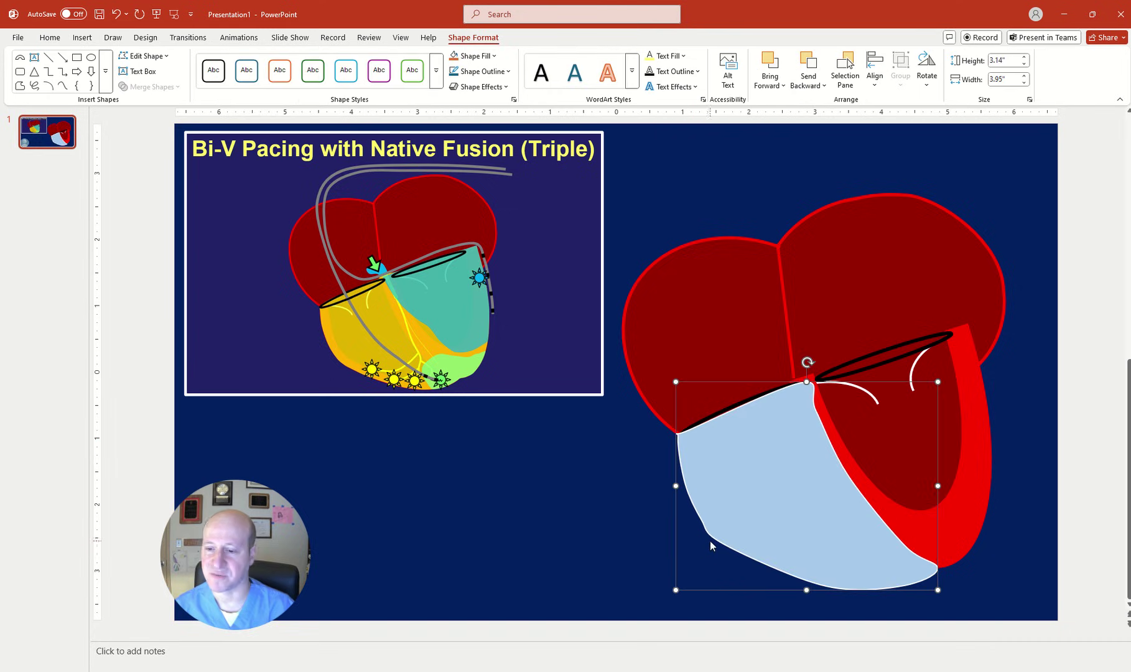
- In Format Shape, give the traced ventricle shape No line and a solid yellow fill
right_click(763, 463)
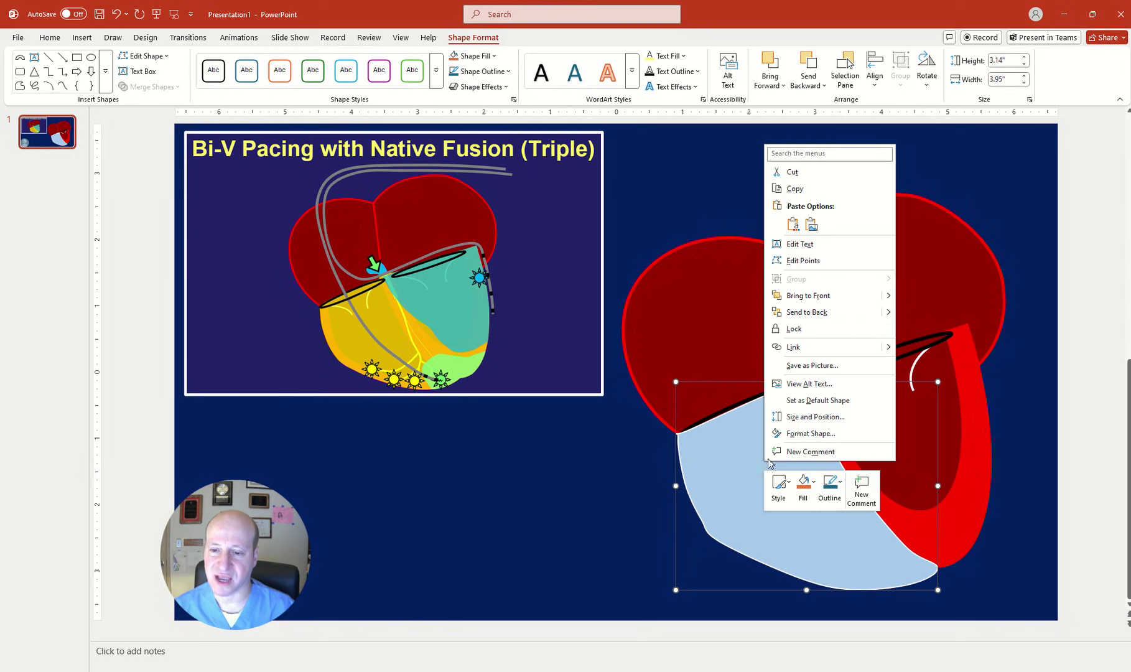
left_click(802, 433)
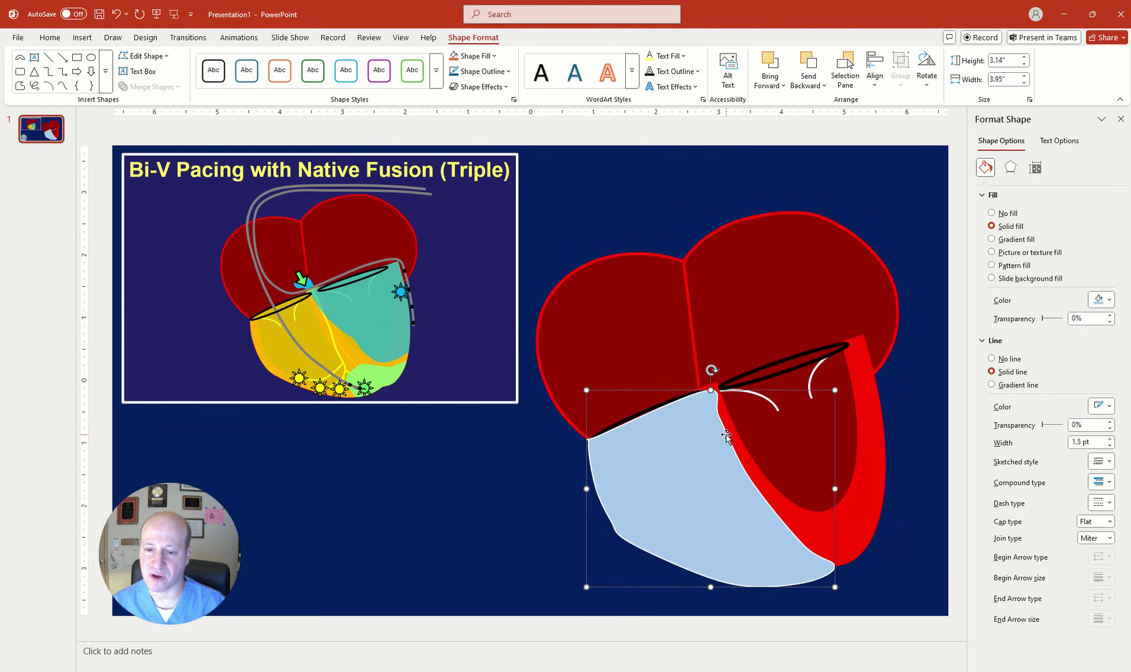
left_click(998, 342)
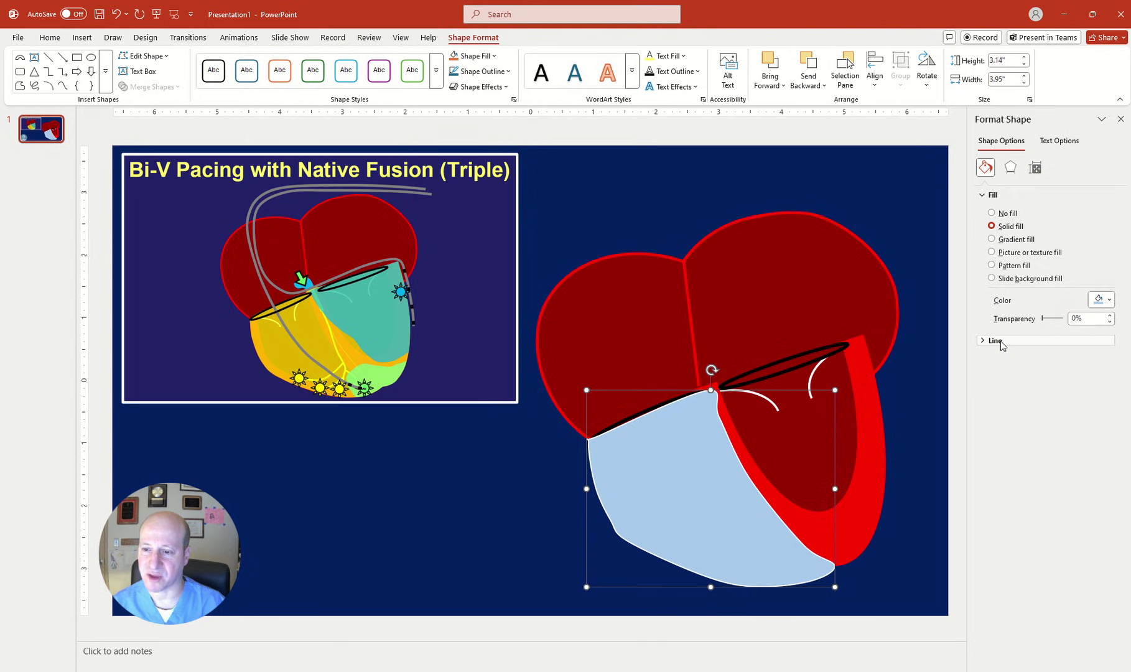
left_click(984, 343)
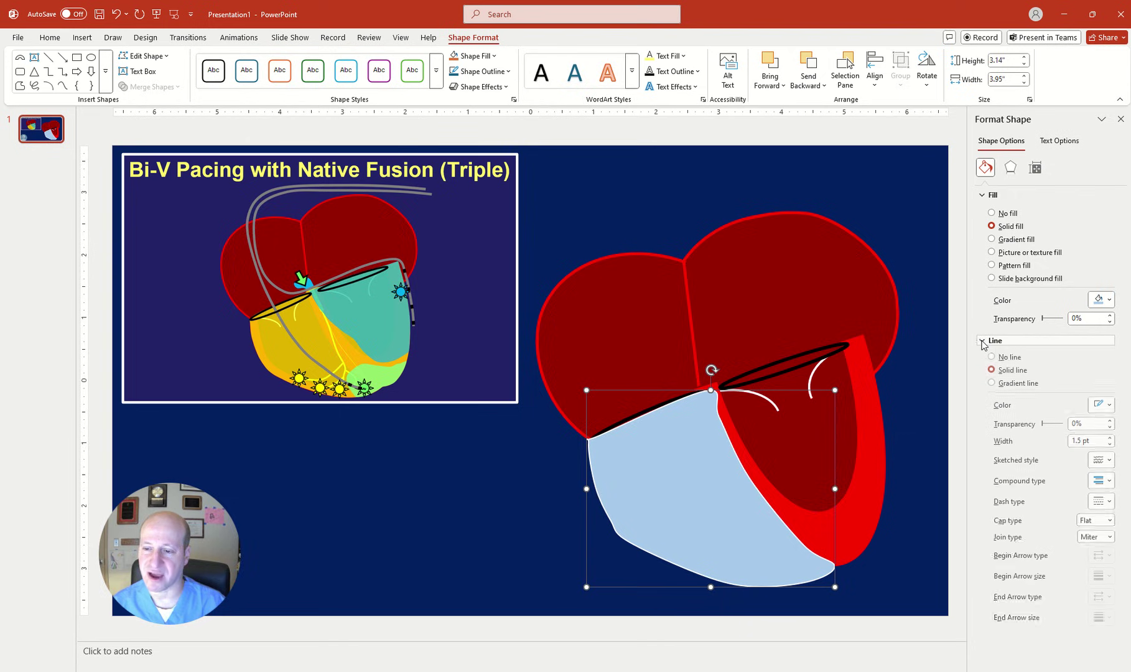
left_click(1010, 360)
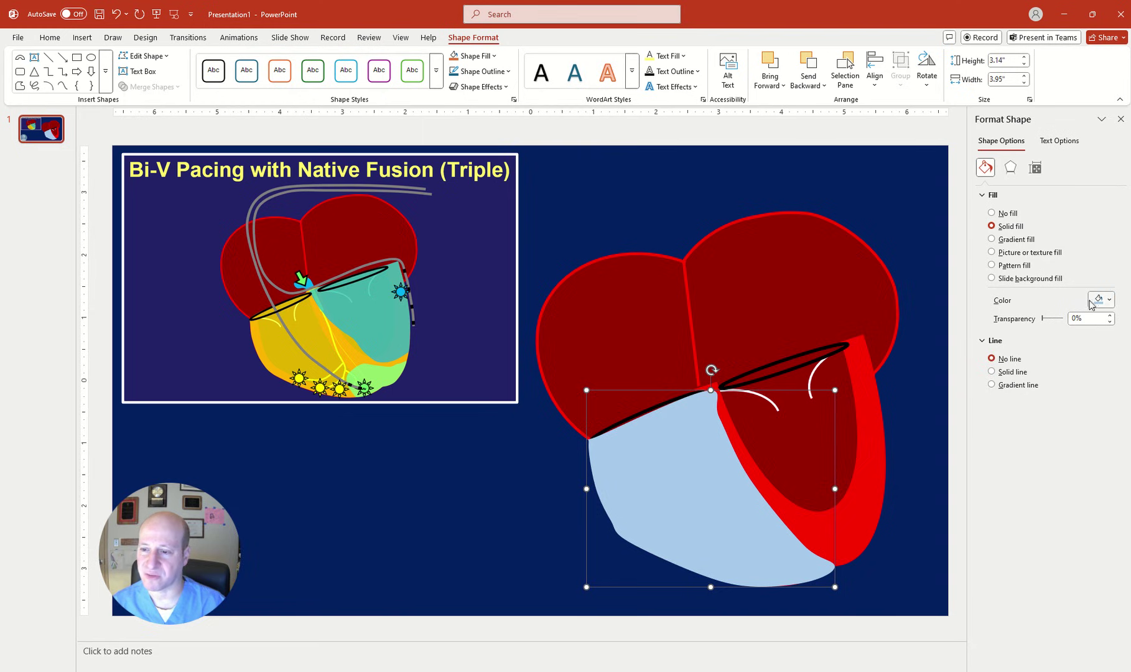
left_click(1100, 301)
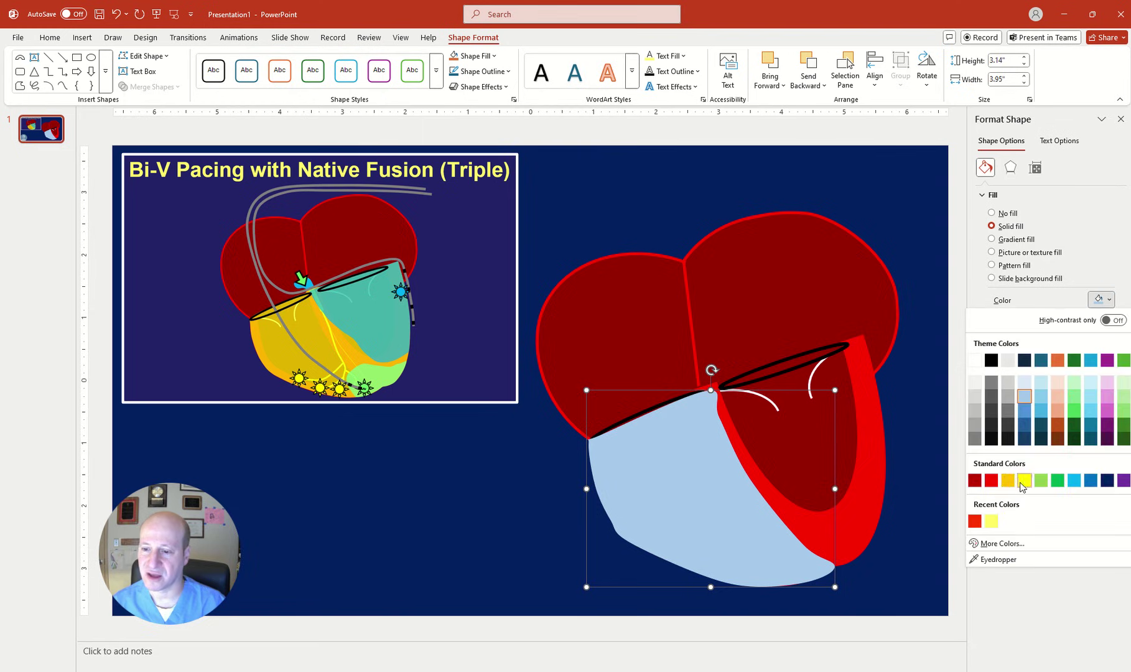
left_click(1024, 483)
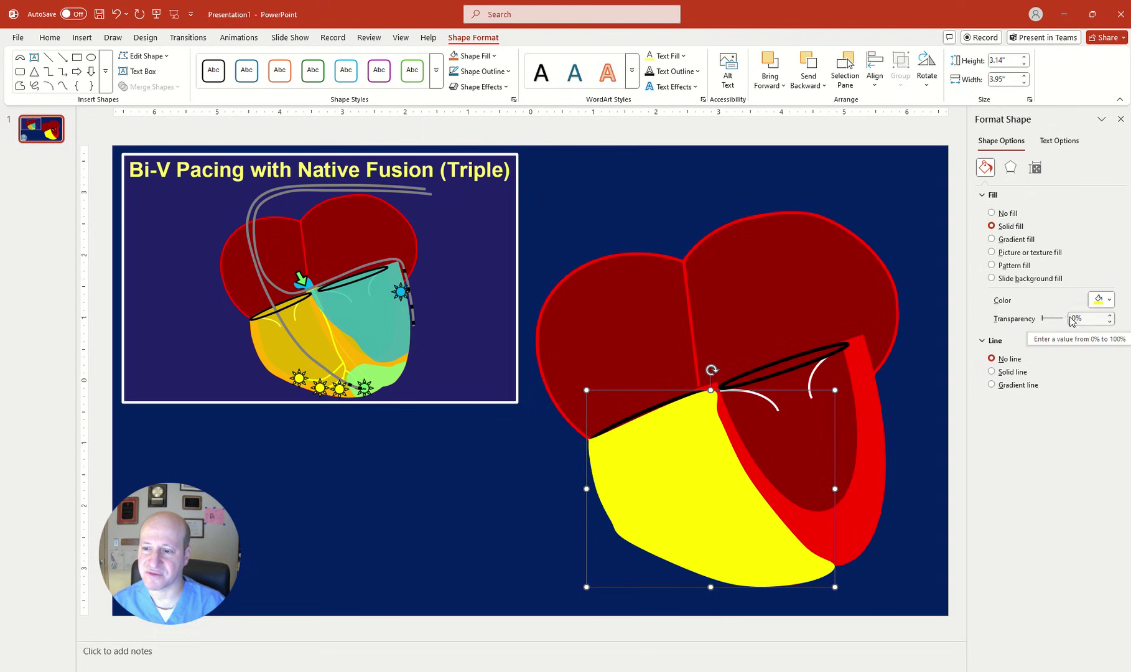
- Set the yellow shape's fill transparency to 40%, after first trying 60%
left_click(1073, 318)
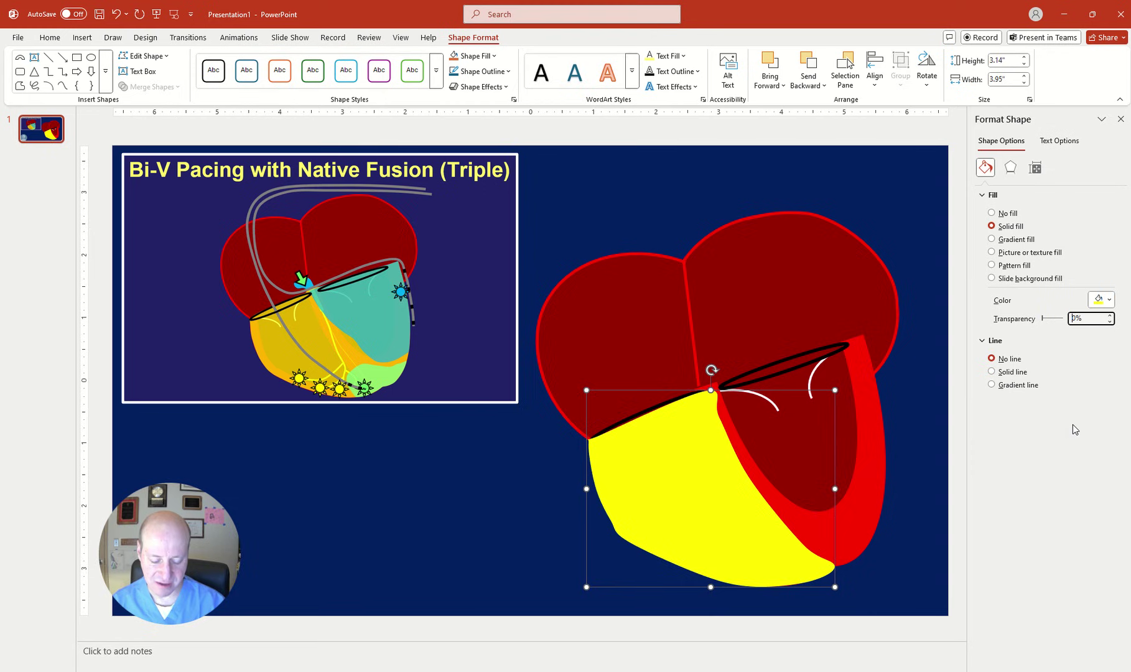
type("60")
key("Return")
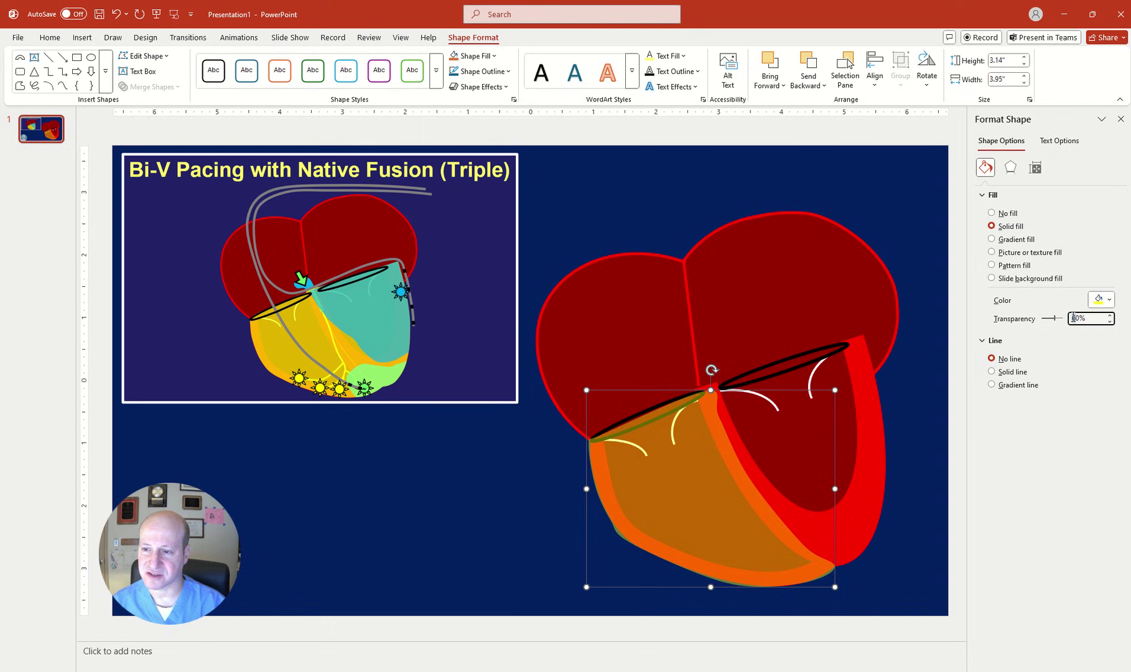
type("40")
key("Return")
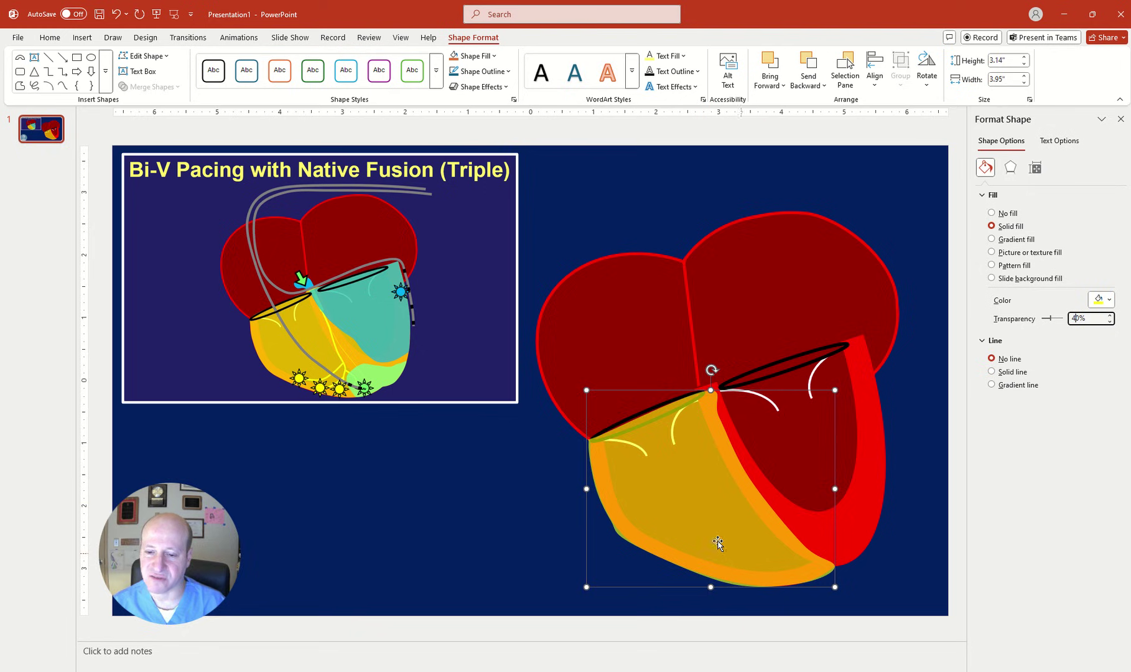
- Turn on Edit Points for the yellow shape and zoom the view to 200%
right_click(697, 502)
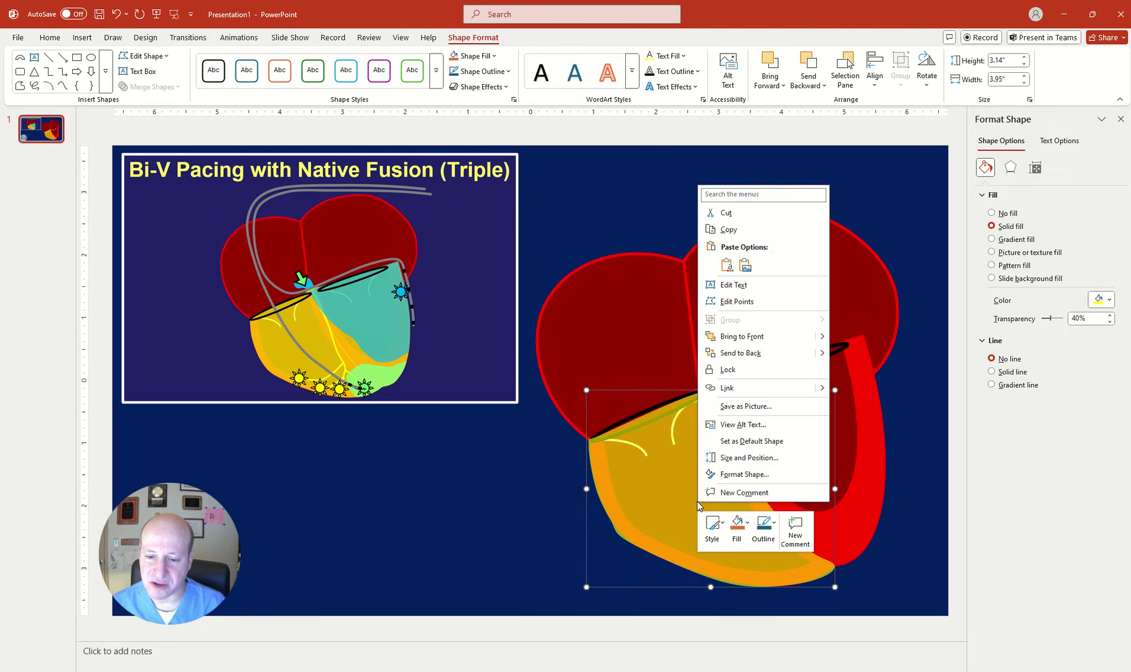
left_click(735, 301)
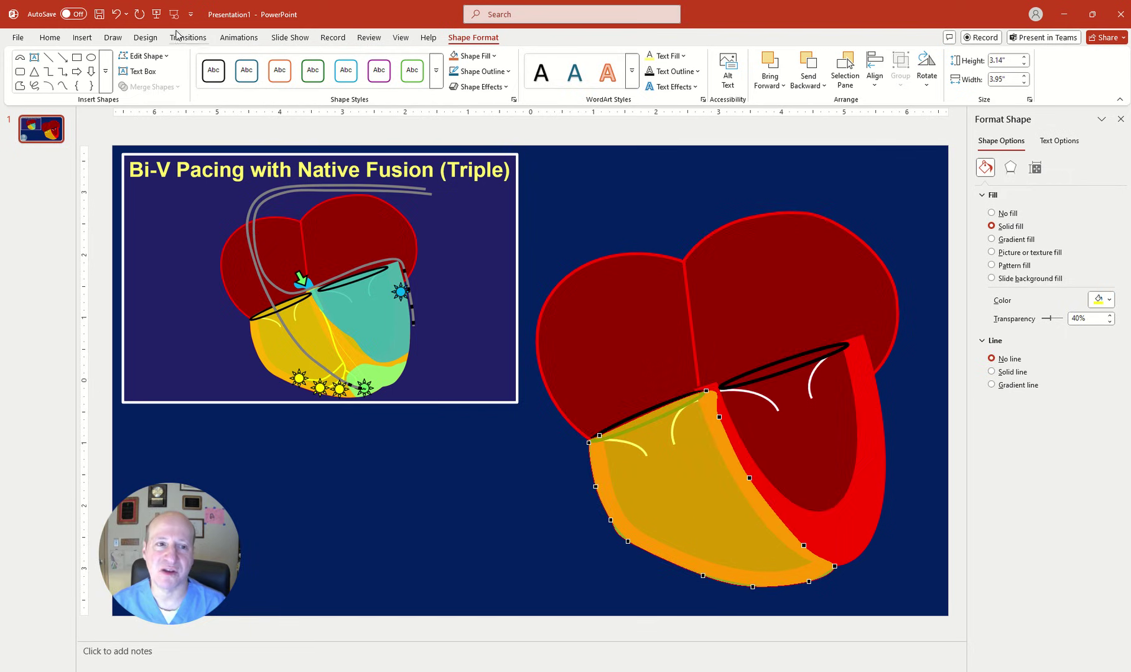
left_click(401, 38)
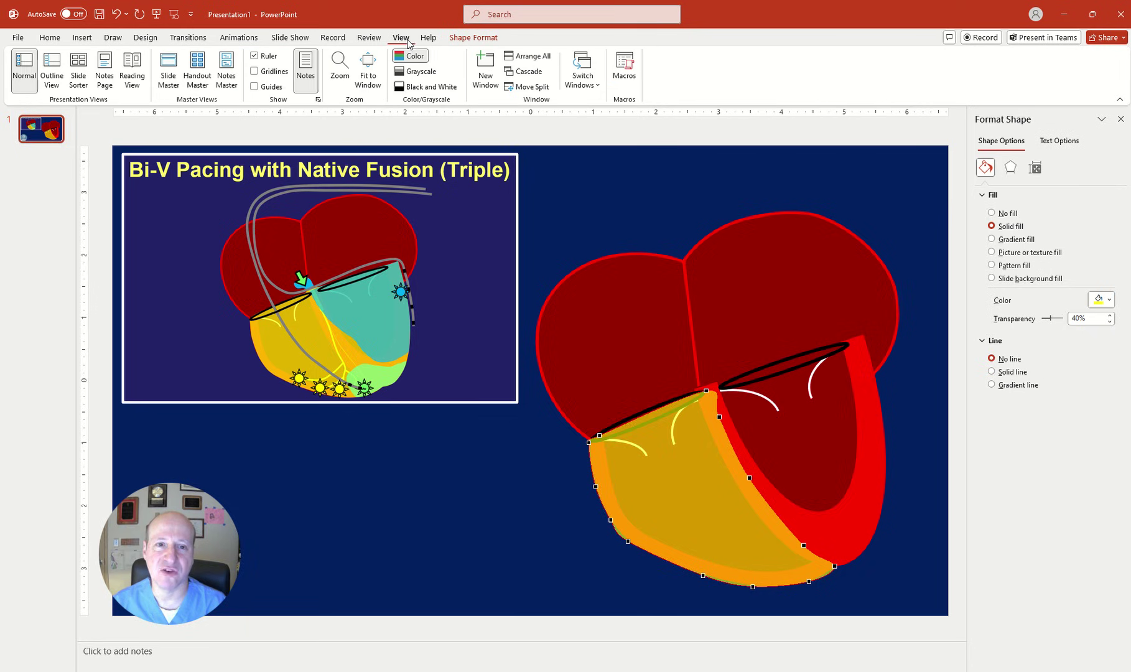
left_click(339, 65)
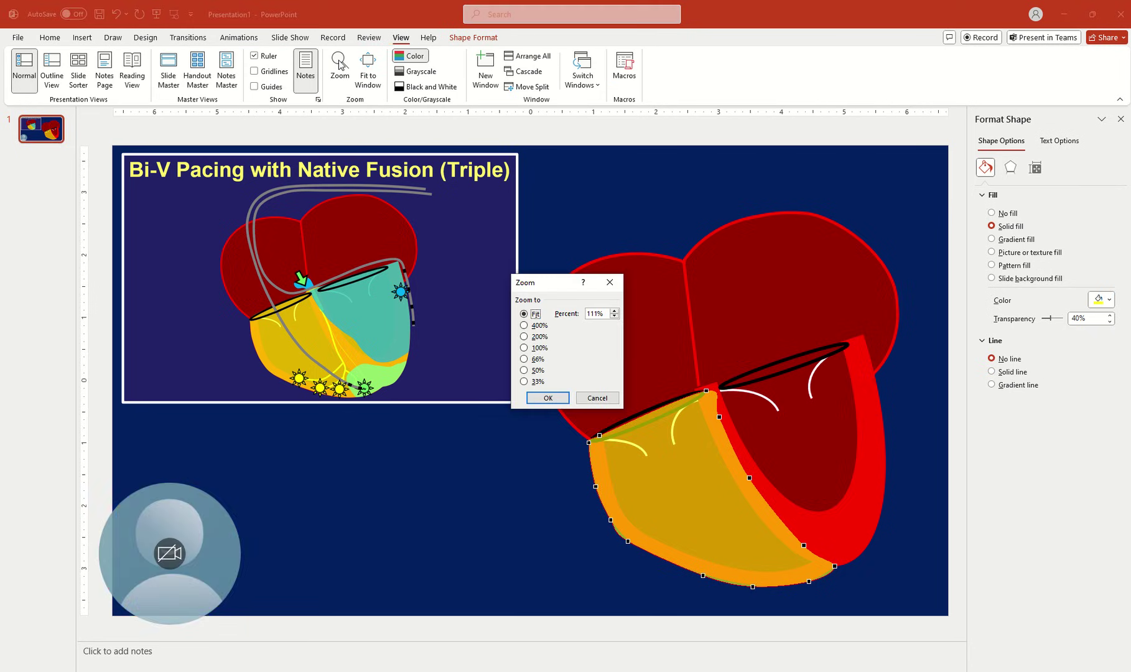
left_click(538, 337)
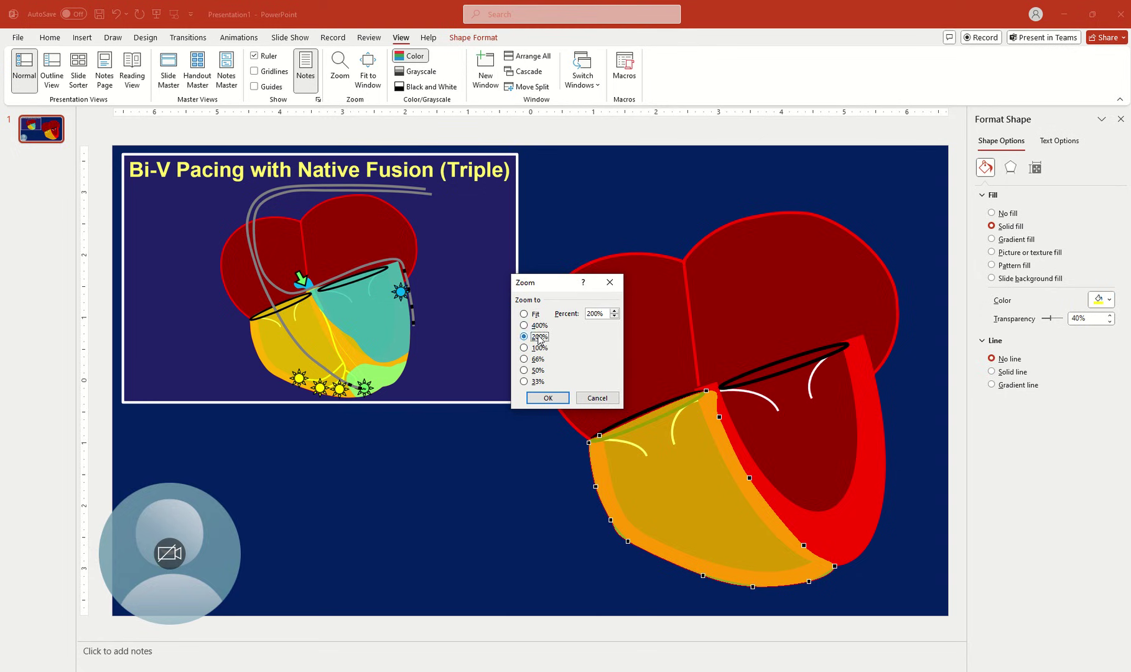
left_click(547, 398)
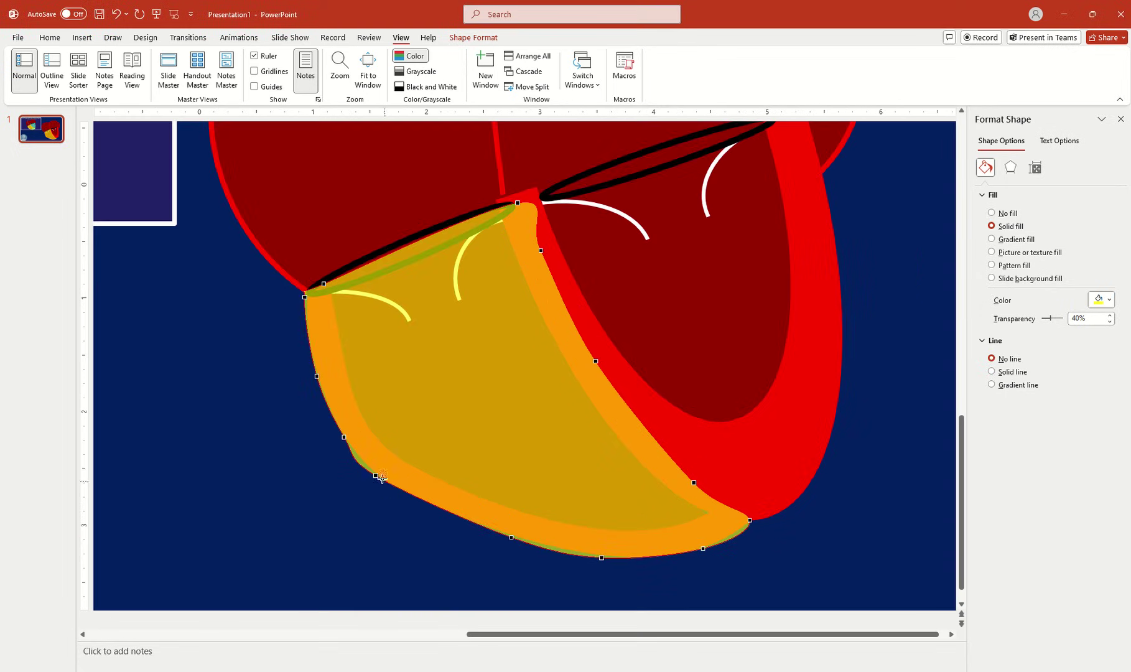
- Drag the lower-left vertex's handles so that curve follows the orange ventricle wall
left_click_drag(376, 476, 378, 476)
left_click_drag(351, 460, 359, 464)
left_click_drag(365, 467, 359, 464)
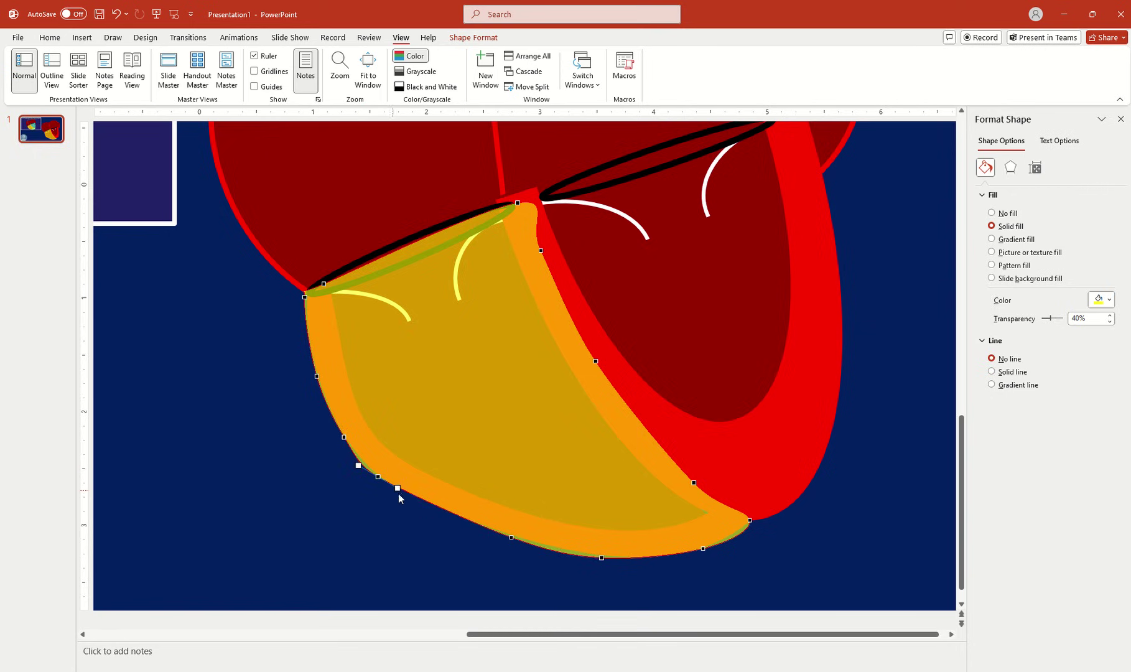
left_click(359, 466)
- Reshape the bottom curve and right tip, then add an extra point near the tip
left_click(600, 557)
left_click_drag(576, 553, 600, 556)
left_click(513, 538)
left_click(600, 557)
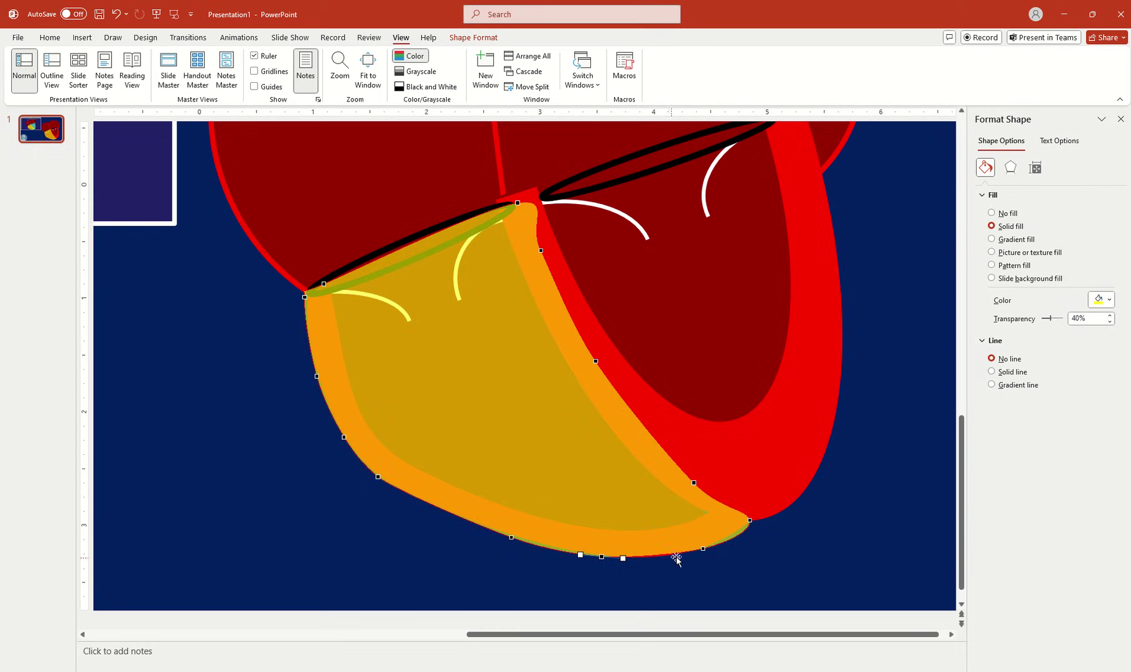
left_click_drag(620, 558, 632, 559)
left_click(750, 521)
left_click_drag(751, 531, 746, 532)
left_click(723, 503)
- Delete the extra point near the right tip and reshape the bottom-right edge
right_click(724, 499)
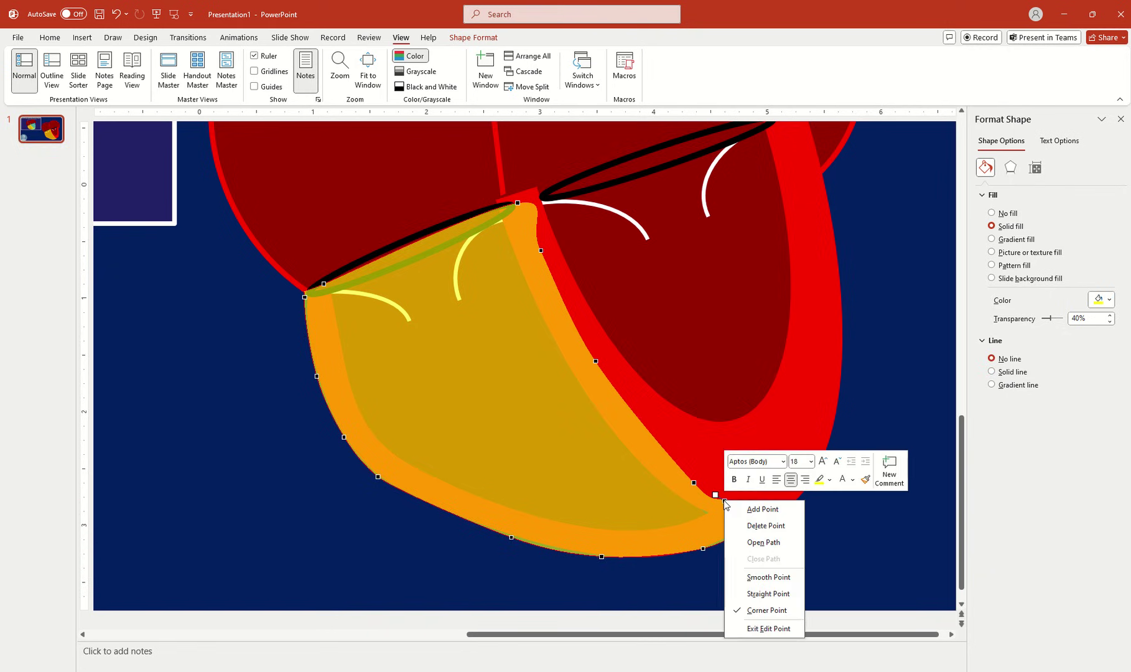
left_click(760, 527)
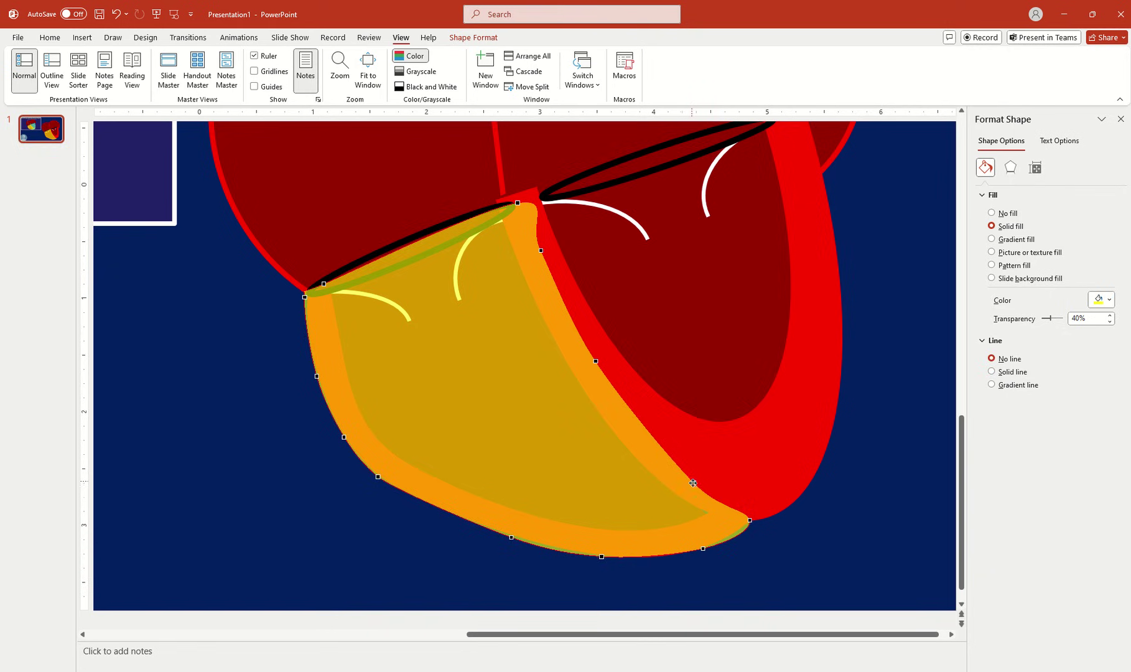
left_click(693, 478)
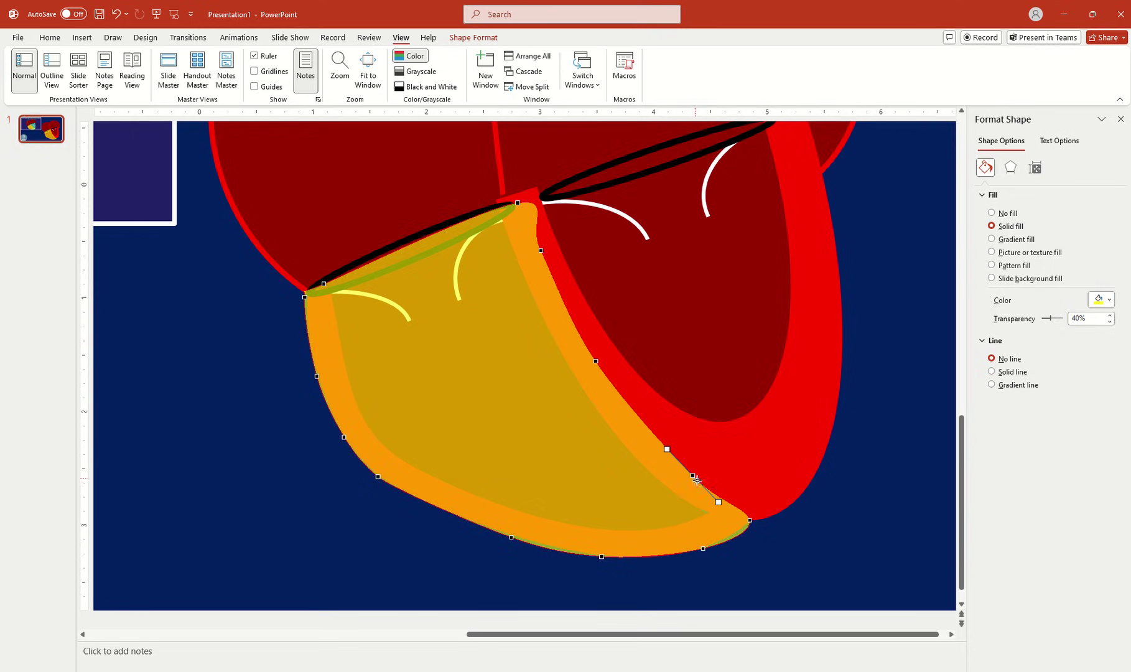
left_click(703, 548)
left_click_drag(727, 538, 717, 541)
- Move a bottom-right vertex onto the orange wall's tip and pull the top corner toward the valve
left_click(735, 535)
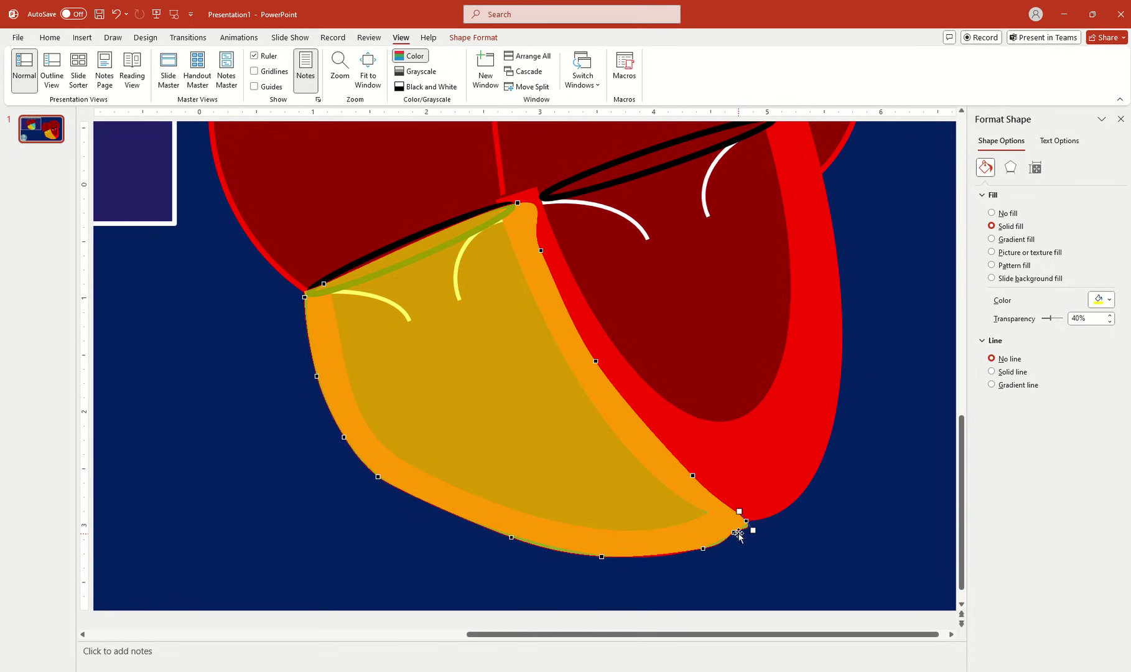
left_click(734, 533)
left_click_drag(702, 550, 676, 554)
left_click(733, 534)
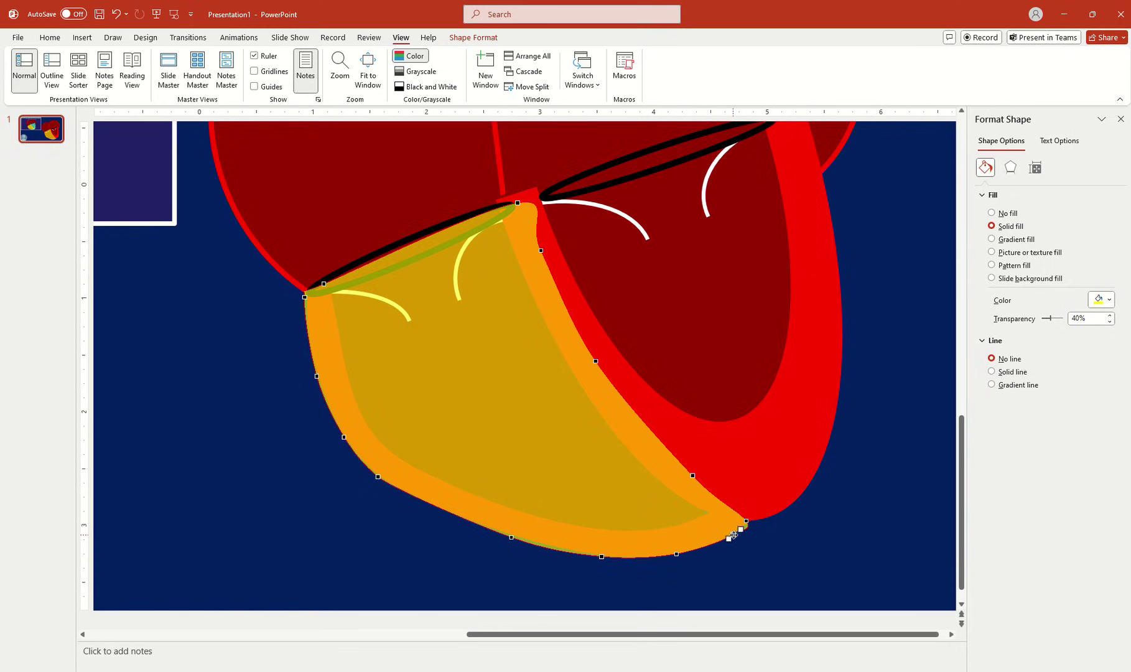
left_click_drag(744, 523, 747, 526)
left_click_drag(517, 202, 474, 208)
- Add and raise a top-edge point, adjust top and left corner curves, then exit Edit Points
left_click(323, 282)
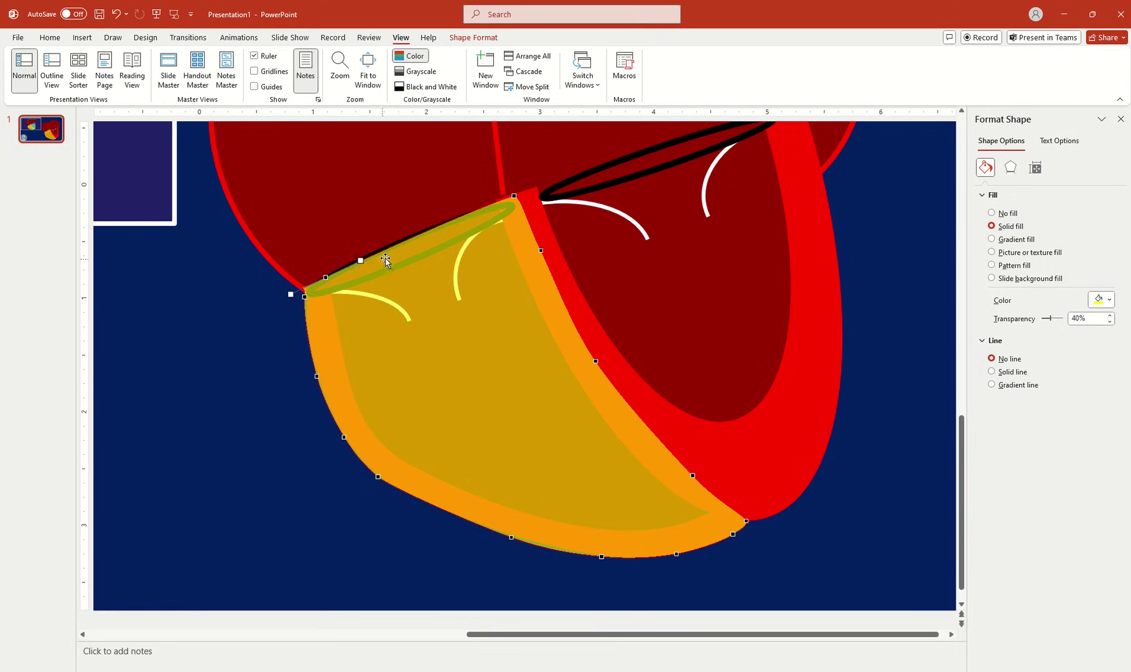
left_click_drag(401, 246, 399, 239)
left_click(513, 195)
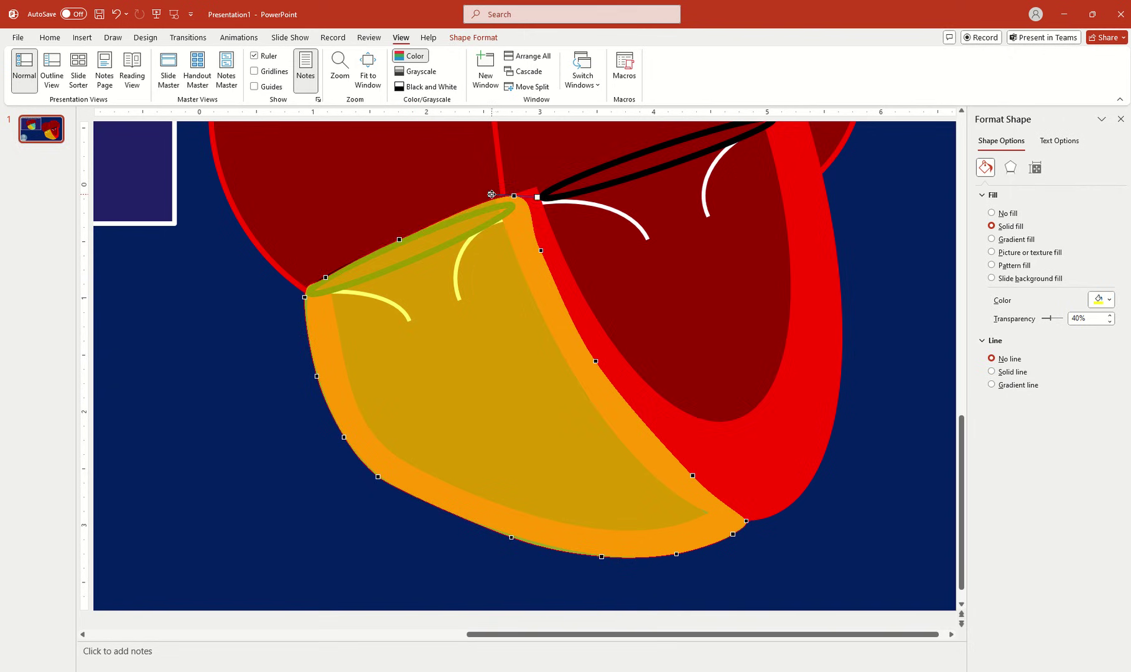
left_click_drag(538, 199, 515, 197)
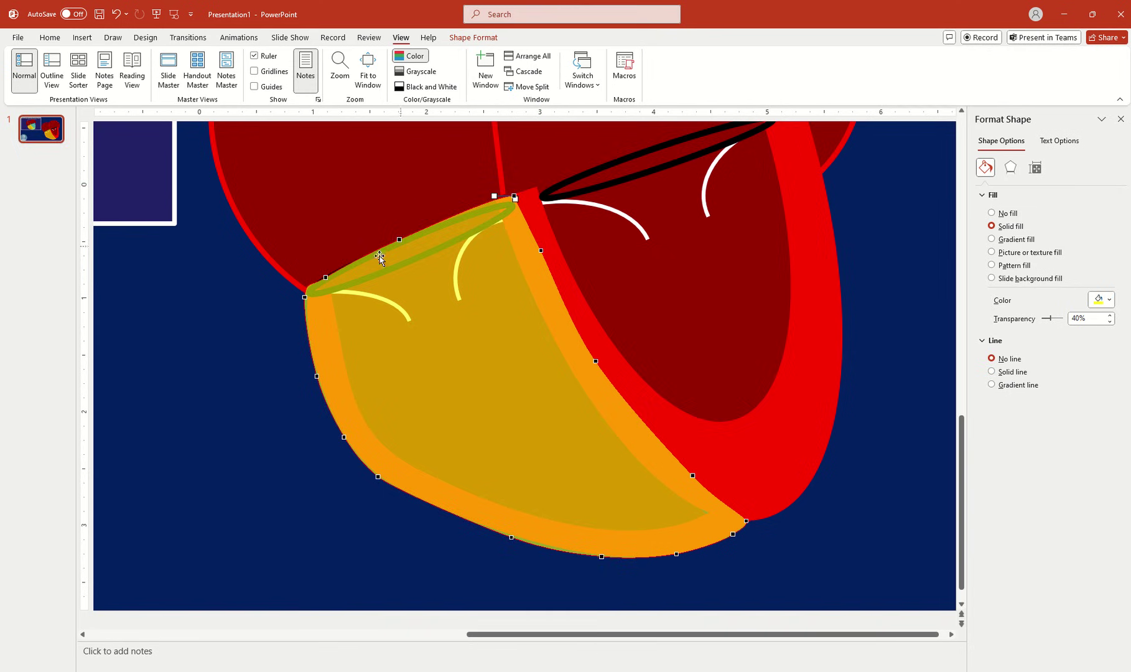
left_click(304, 294)
mouse_move(310, 287)
left_mouse_down()
mouse_move(306, 297)
mouse_move(306, 286)
left_mouse_up()
left_click(321, 544)
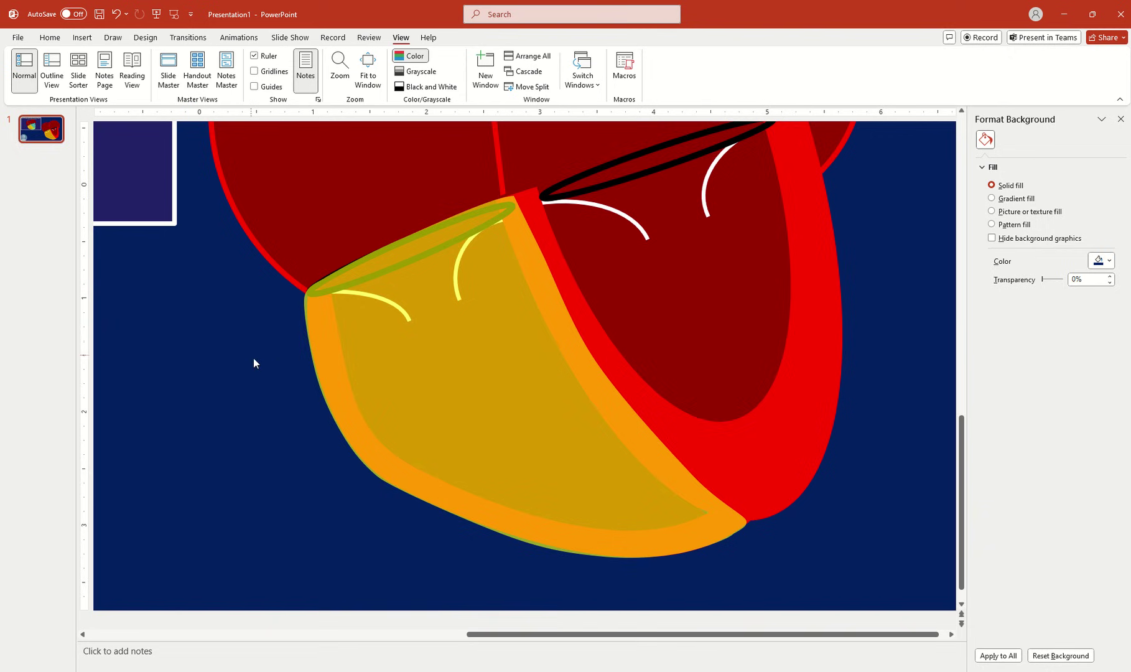
- Box-select the valve ellipse and open its shortcut menu, then dismiss it unchanged
left_click(370, 278)
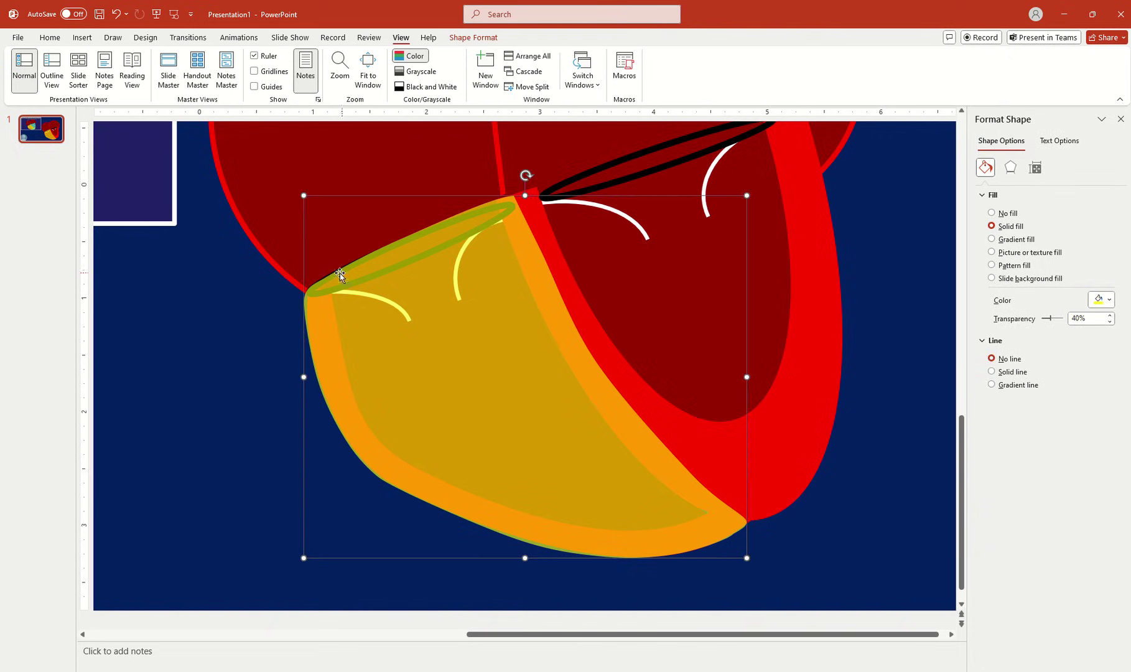
left_click(278, 350)
left_click_drag(281, 349, 549, 172)
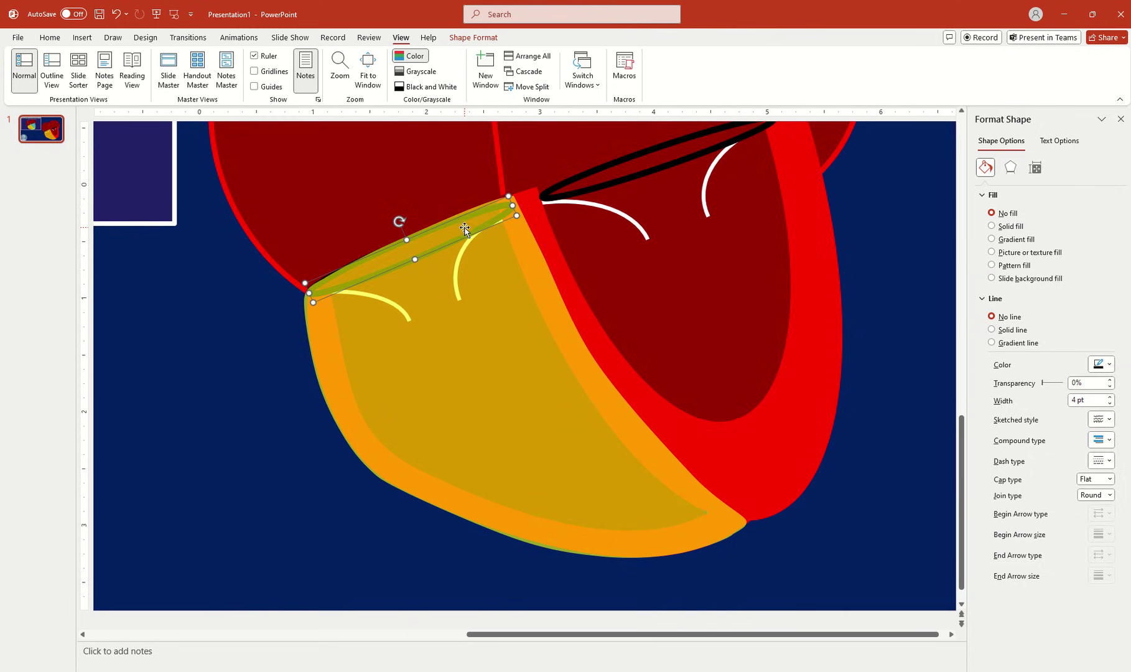
right_click(430, 241)
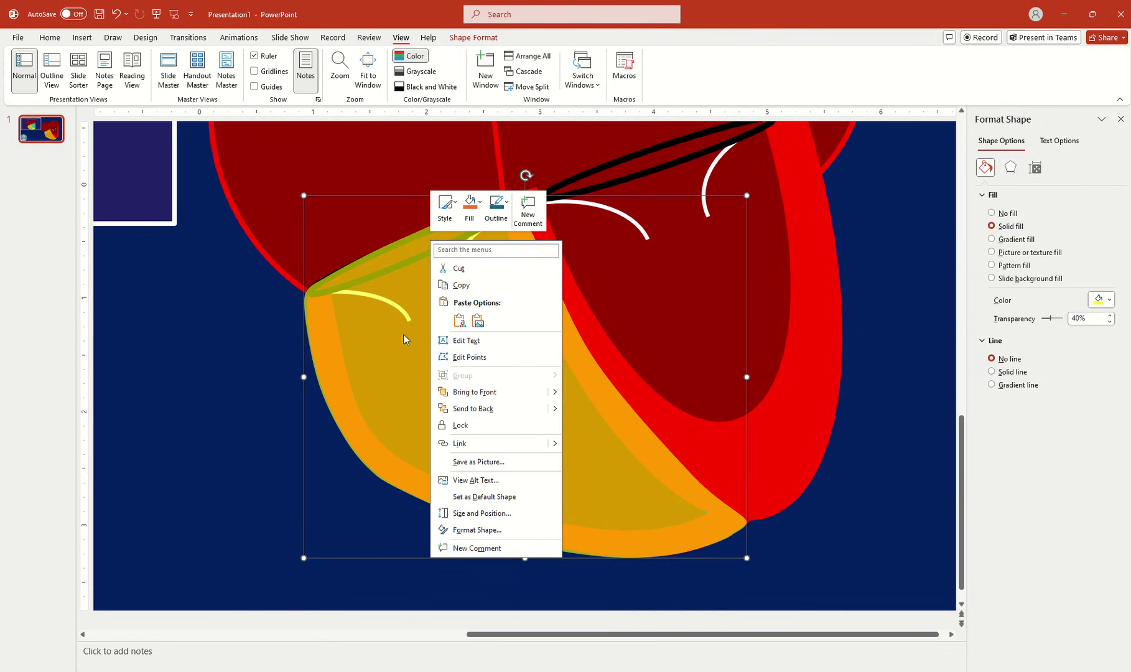
left_click(275, 373)
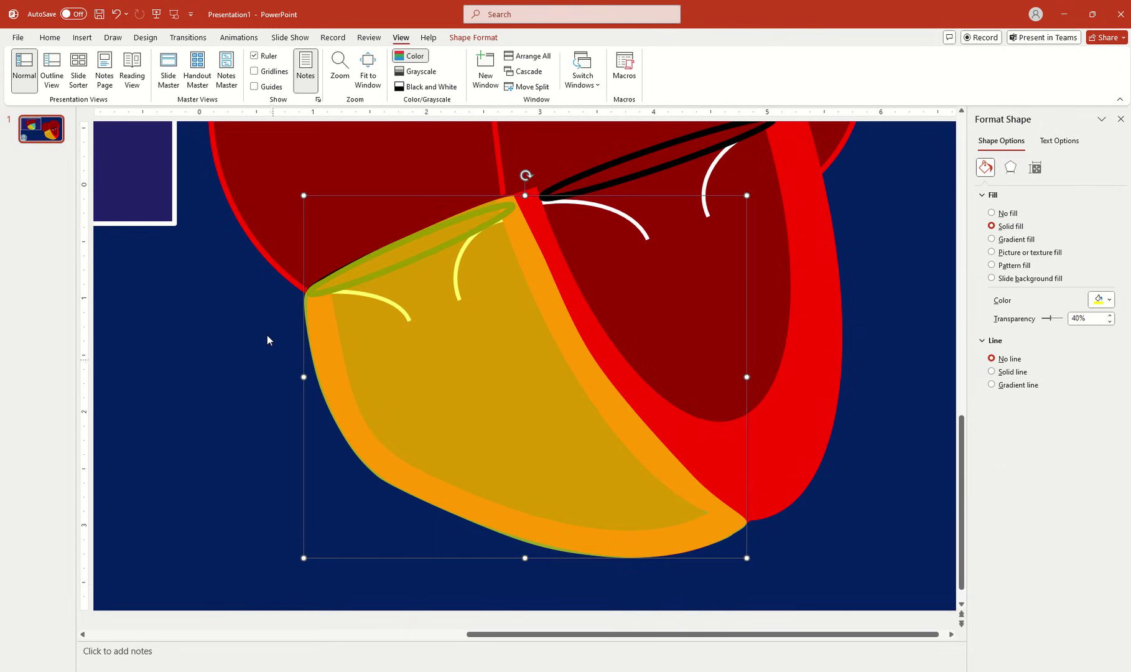
left_click(262, 356)
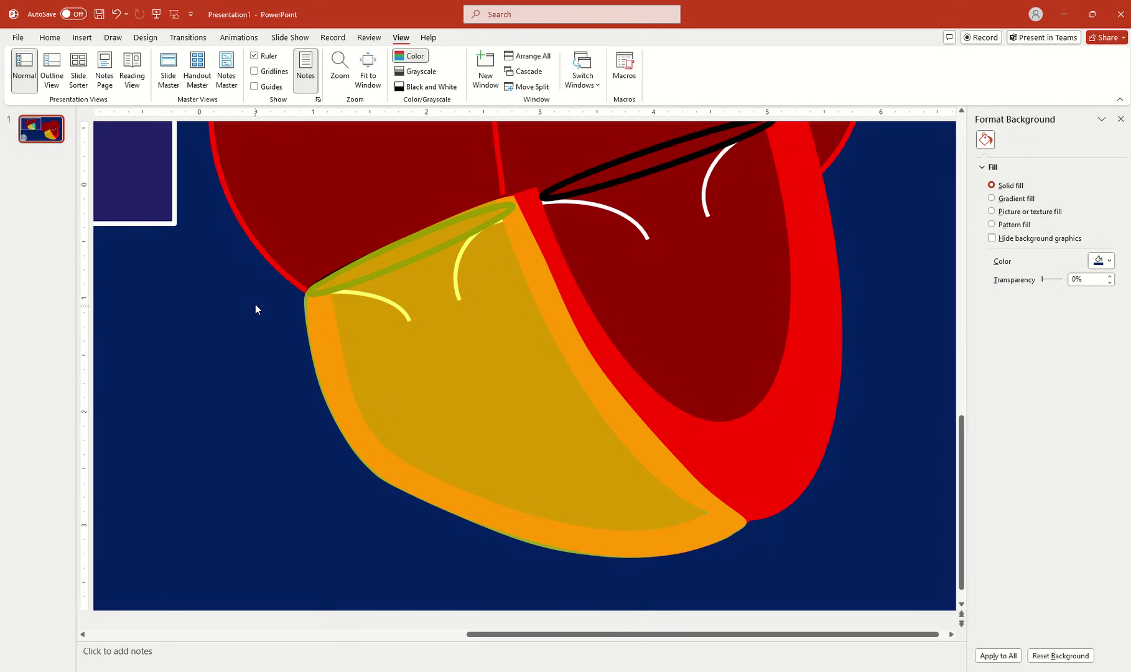
- Reselect the valve ellipse and Bring to Front over the yellow shape, then deselect
left_click_drag(288, 336, 543, 167)
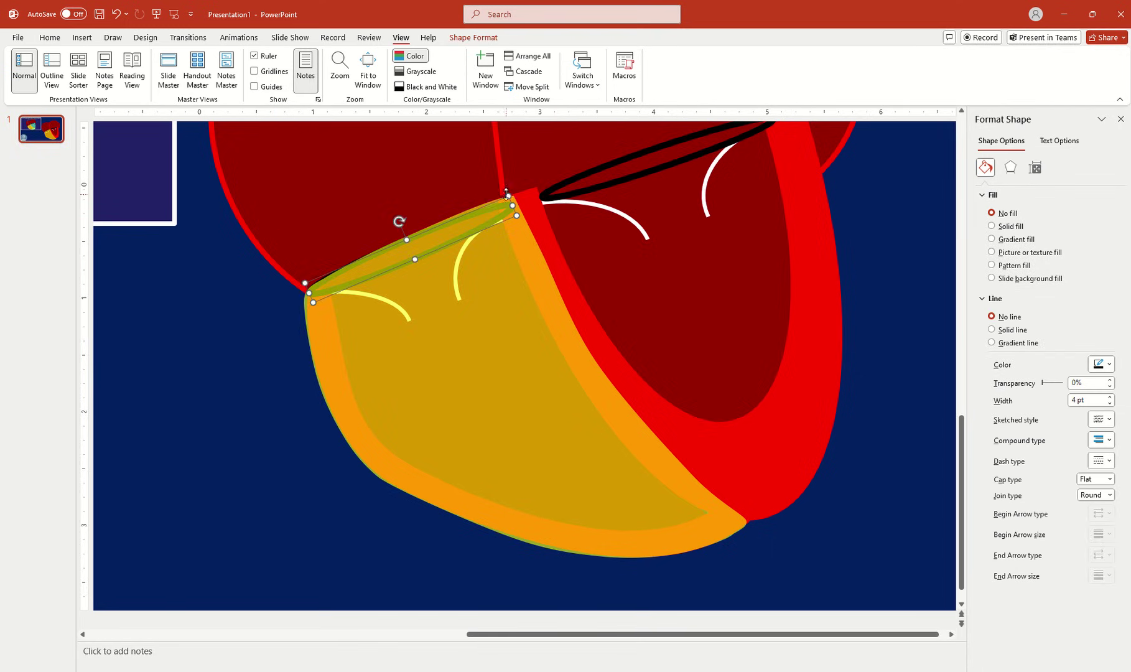
right_click(497, 204)
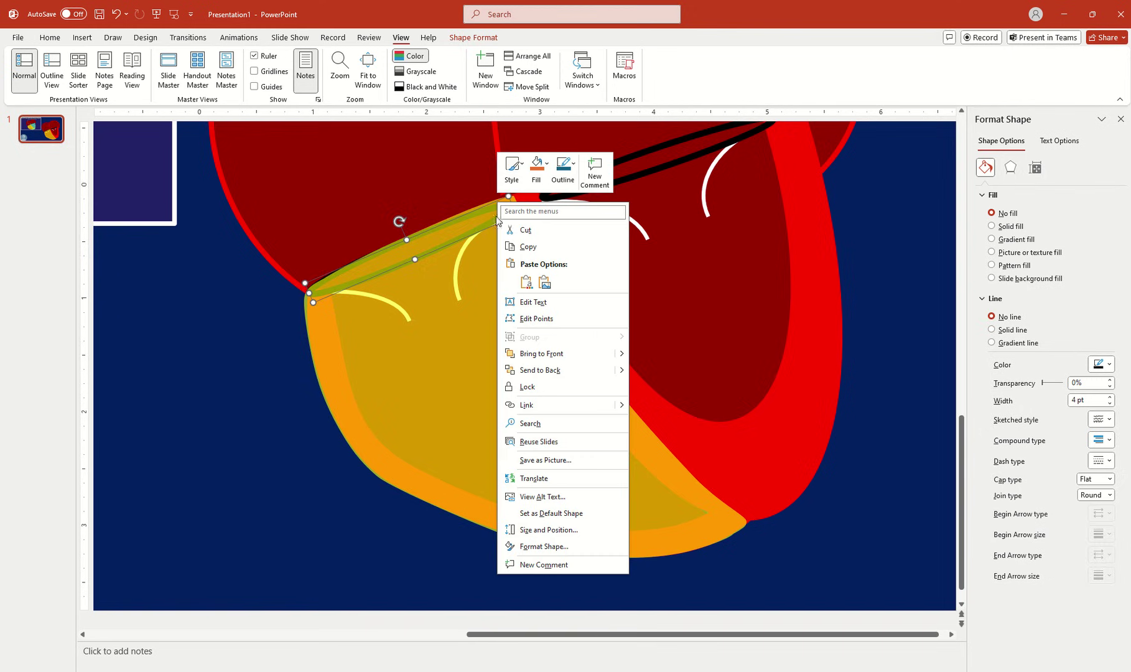
left_click(538, 354)
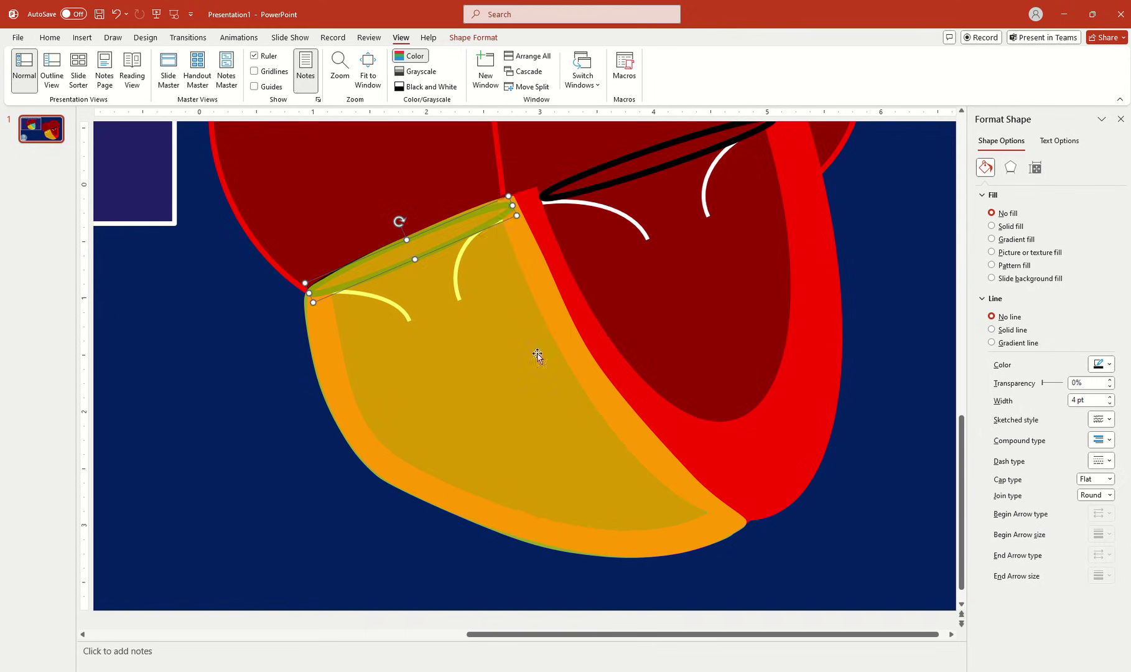
left_click(257, 368)
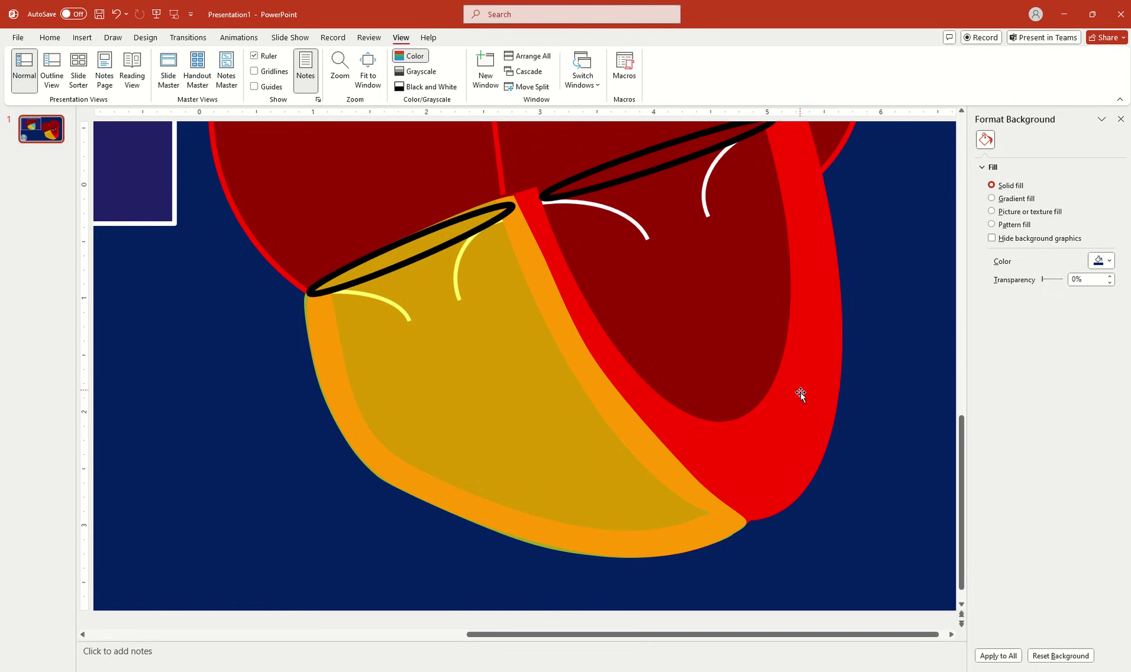
scroll(801, 395, "up", 1)
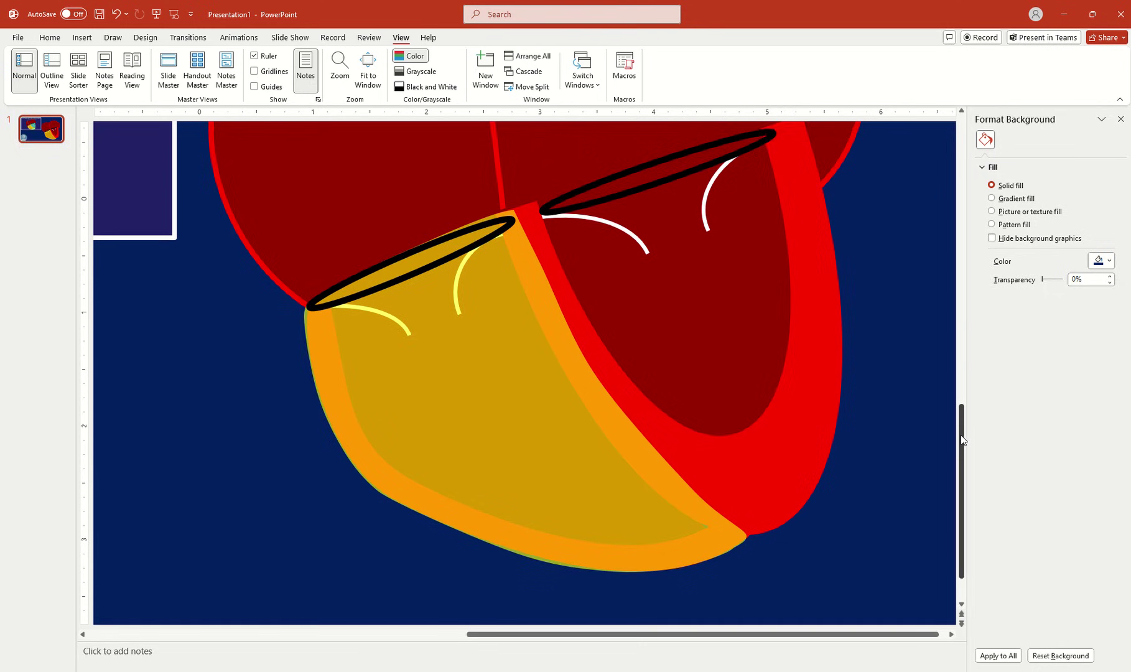